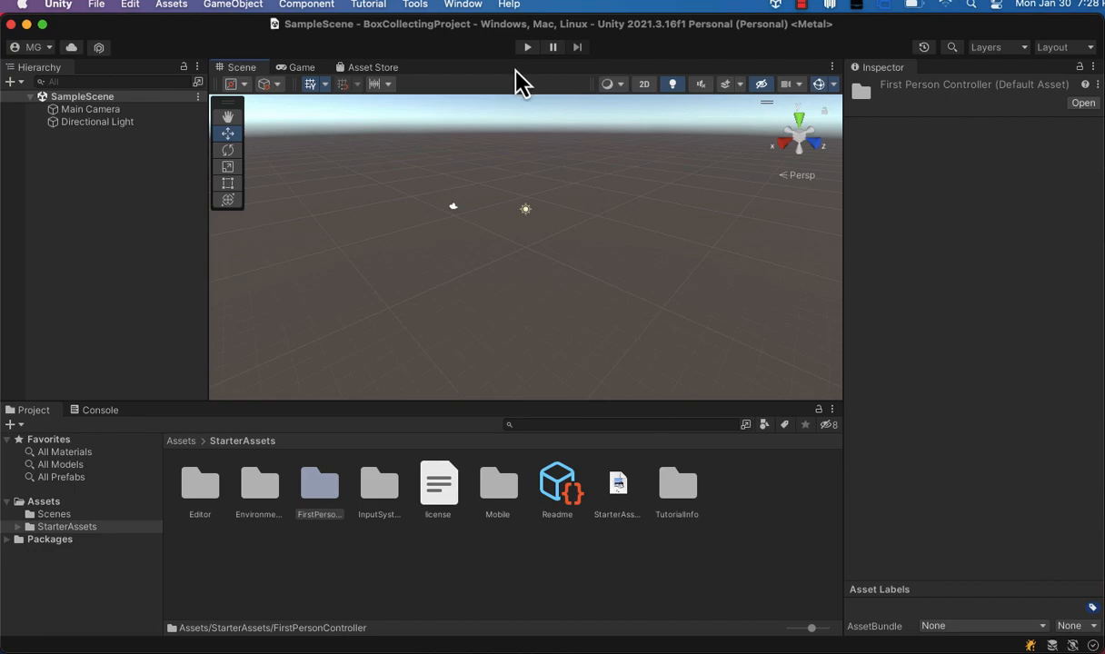
Create a cube object and rename it Ground.
click(243, 6)
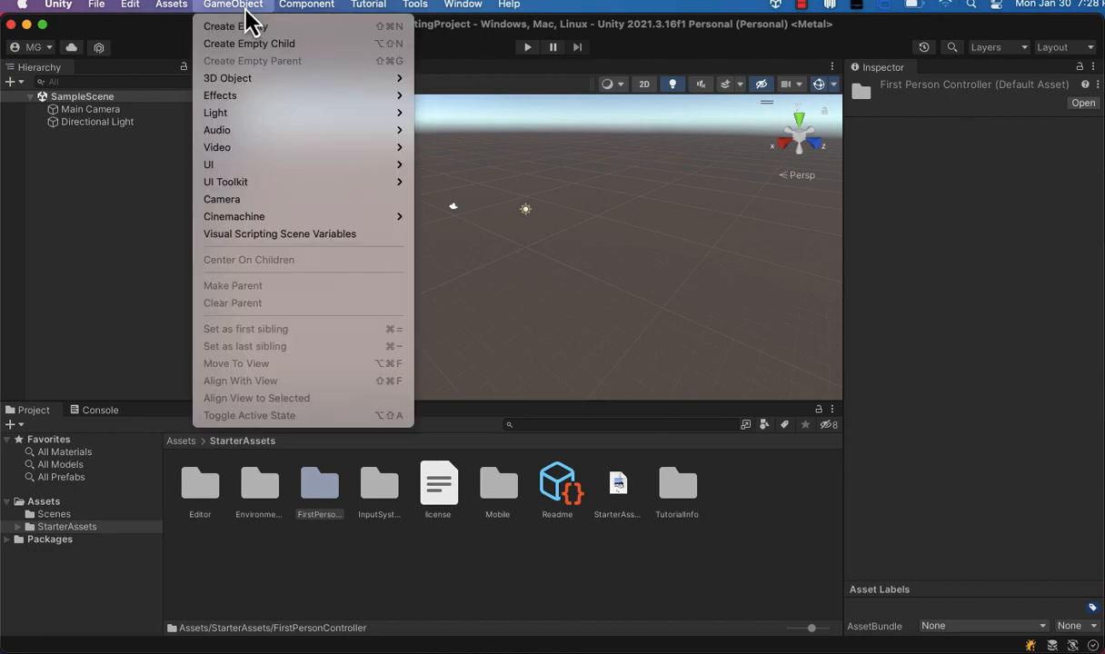
mouse_move(291, 78)
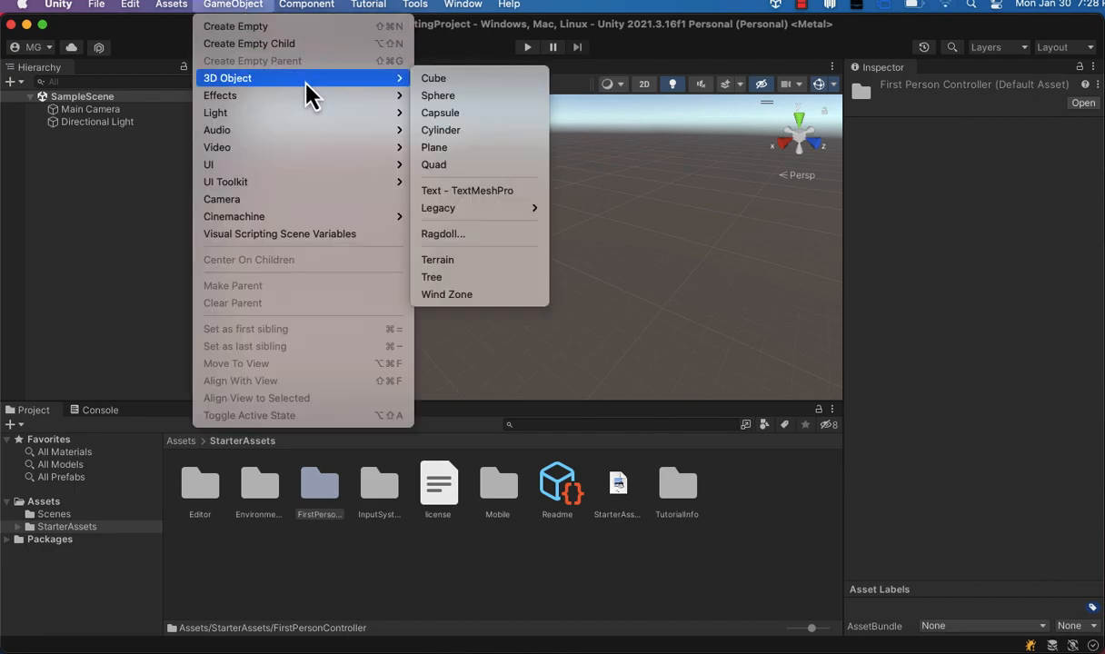
click(435, 86)
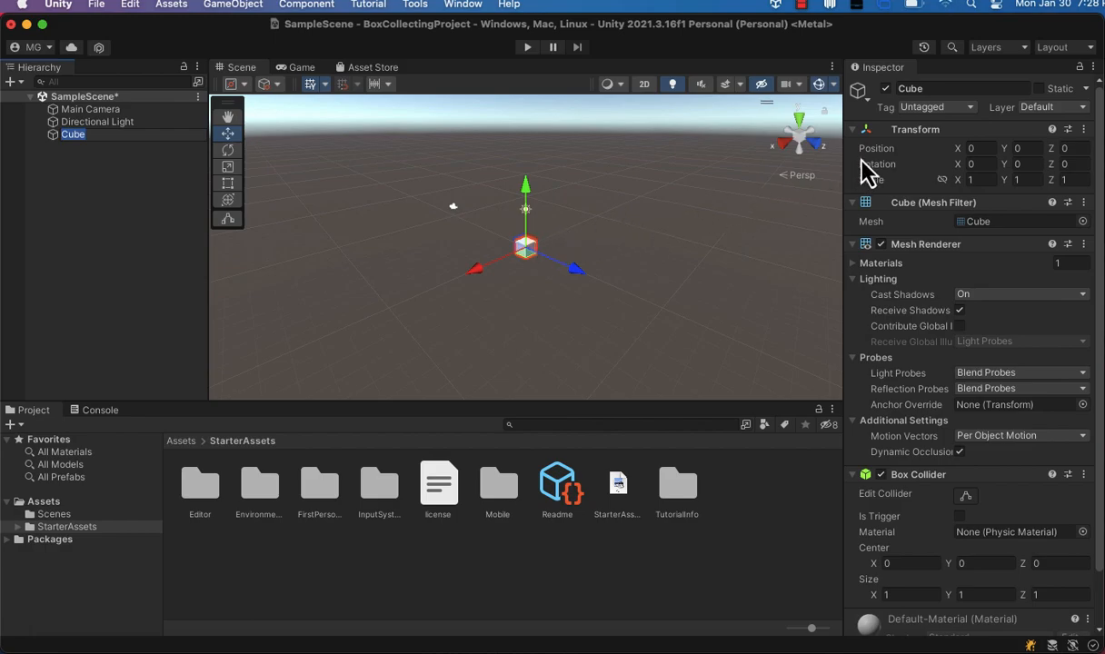
click(932, 90)
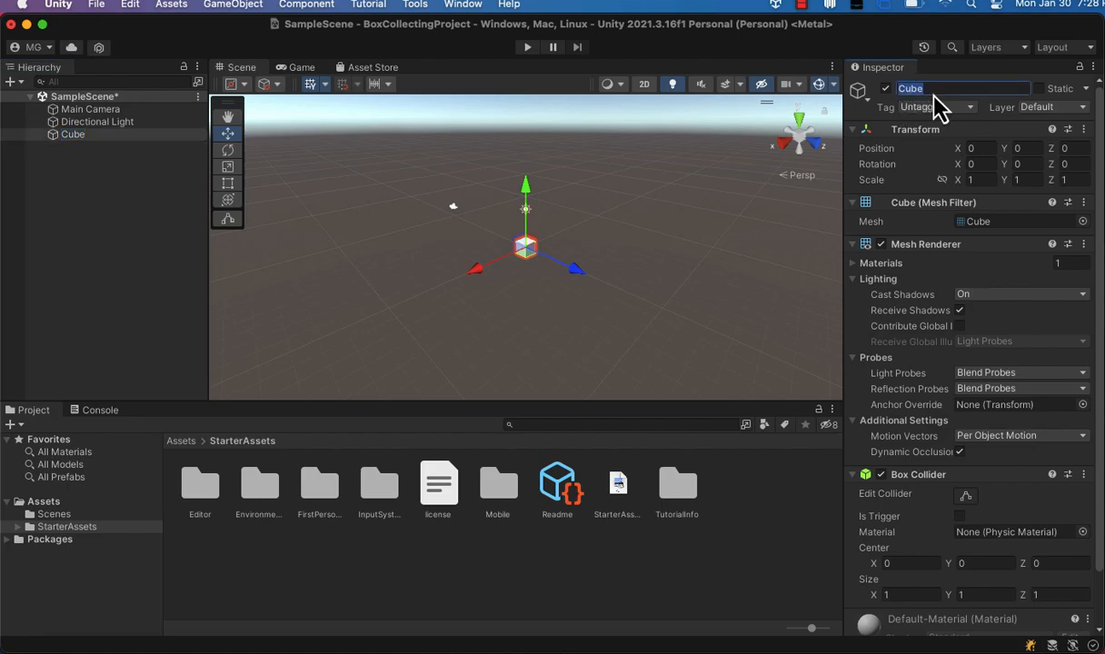
text(Ground)
Set the Ground's scale to 100 on X and 100 on Z.
click(978, 179)
text(100)
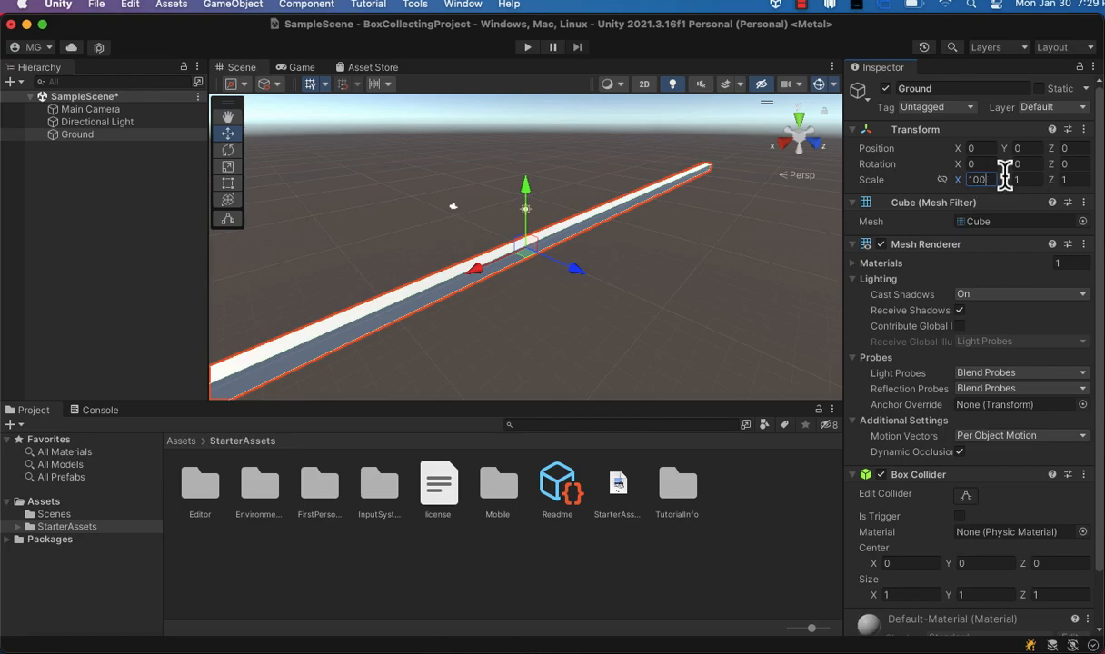
click(1070, 179)
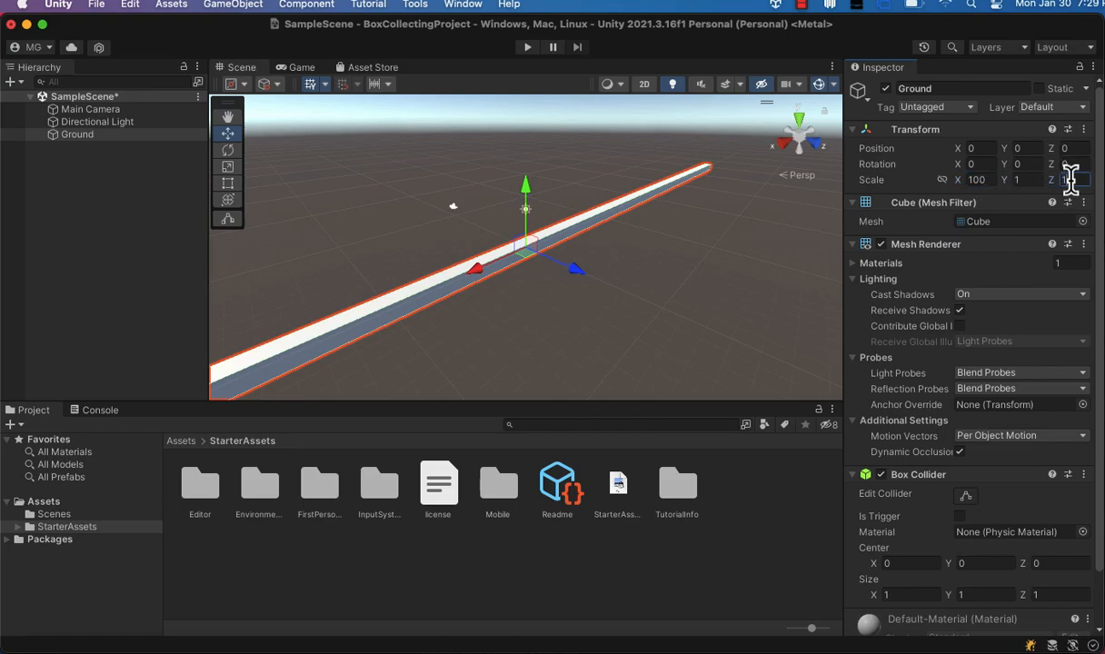
text(100)
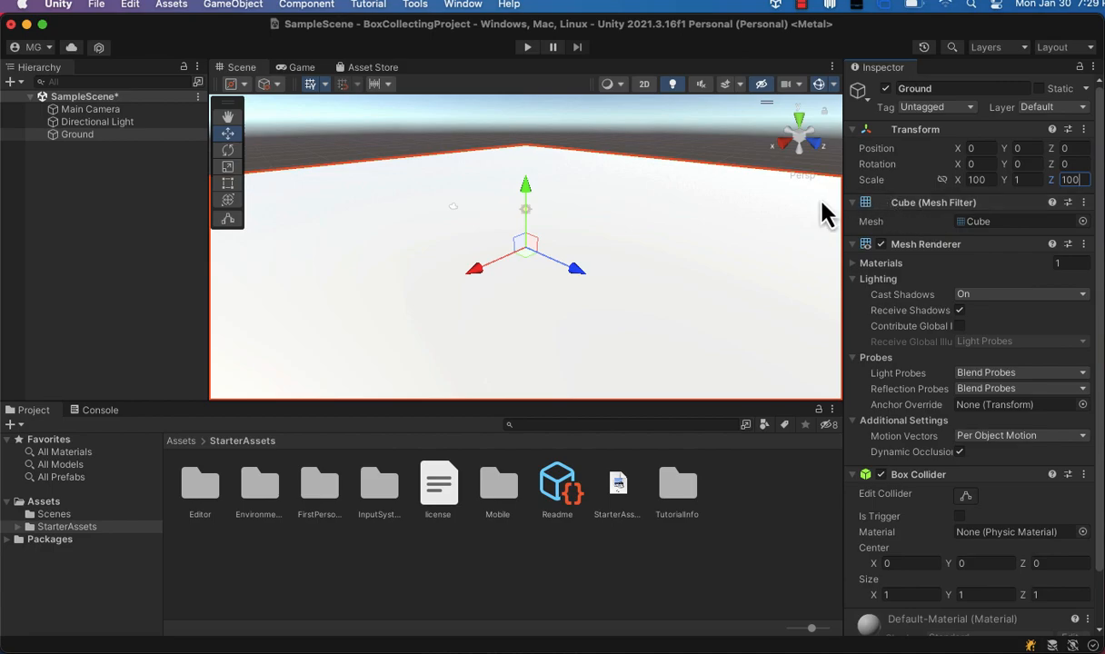
Apply the GridOrange material from StarterAssets/Environment/Art/Materials to the ground.
scroll(953, 252, down, 3)
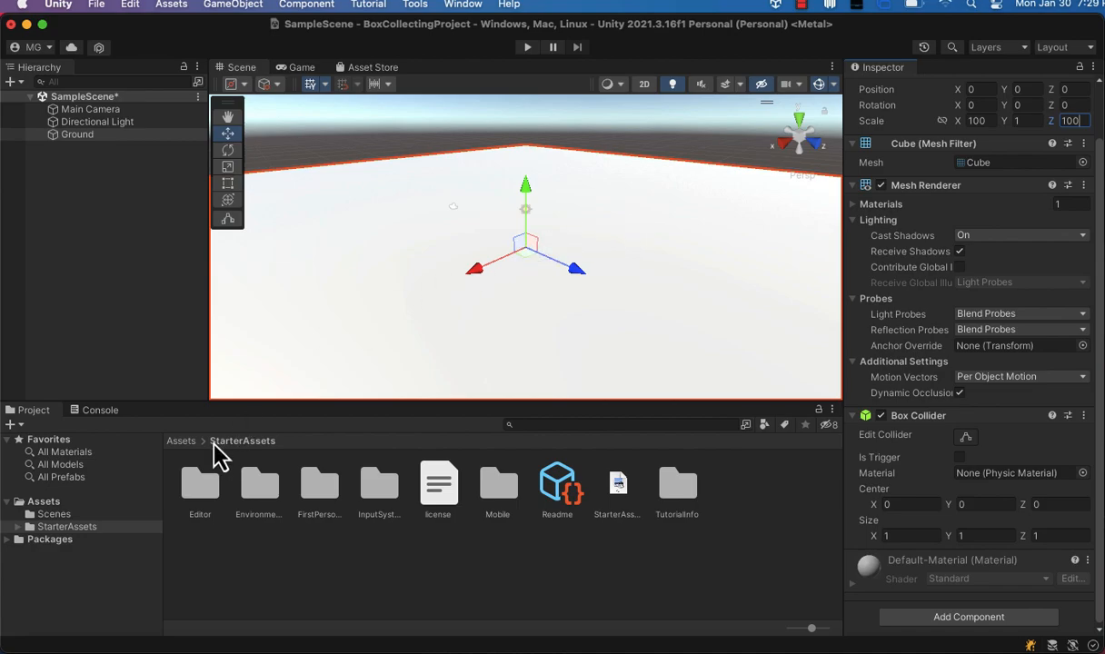
click(19, 527)
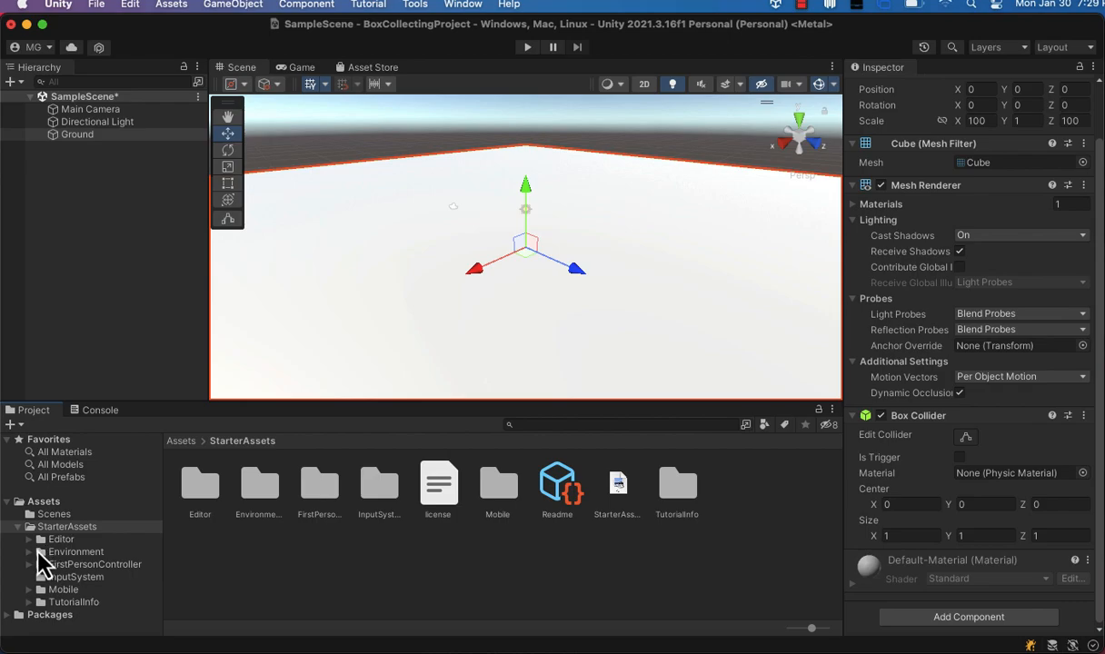
click(30, 554)
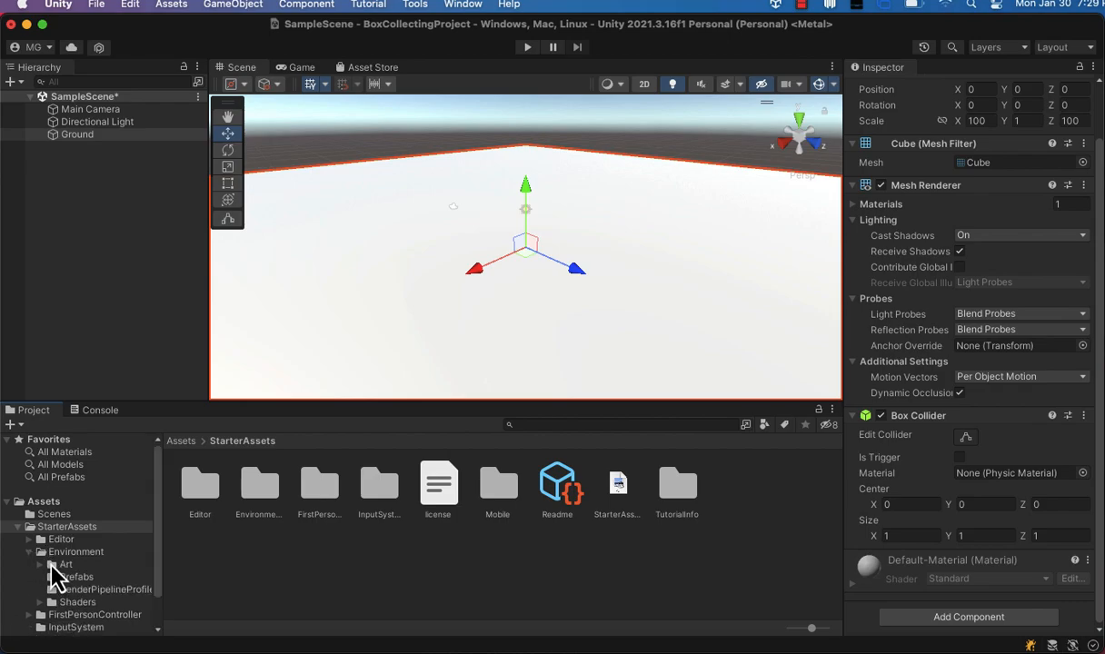
scroll(52, 566, down, 1)
scroll(52, 565, down, 2)
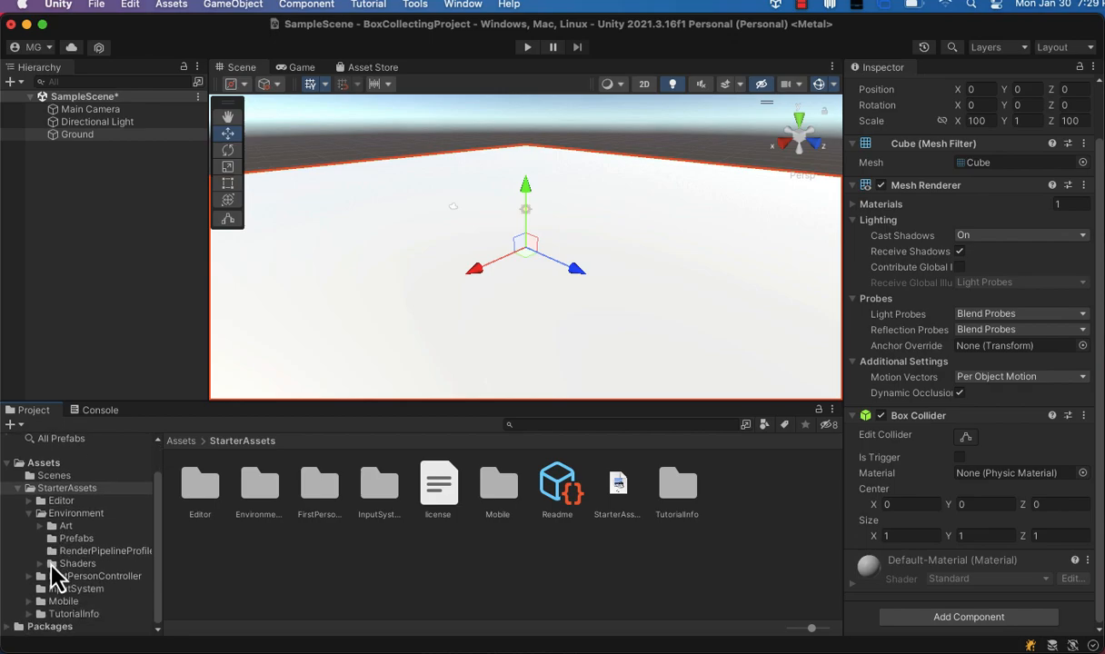
click(52, 565)
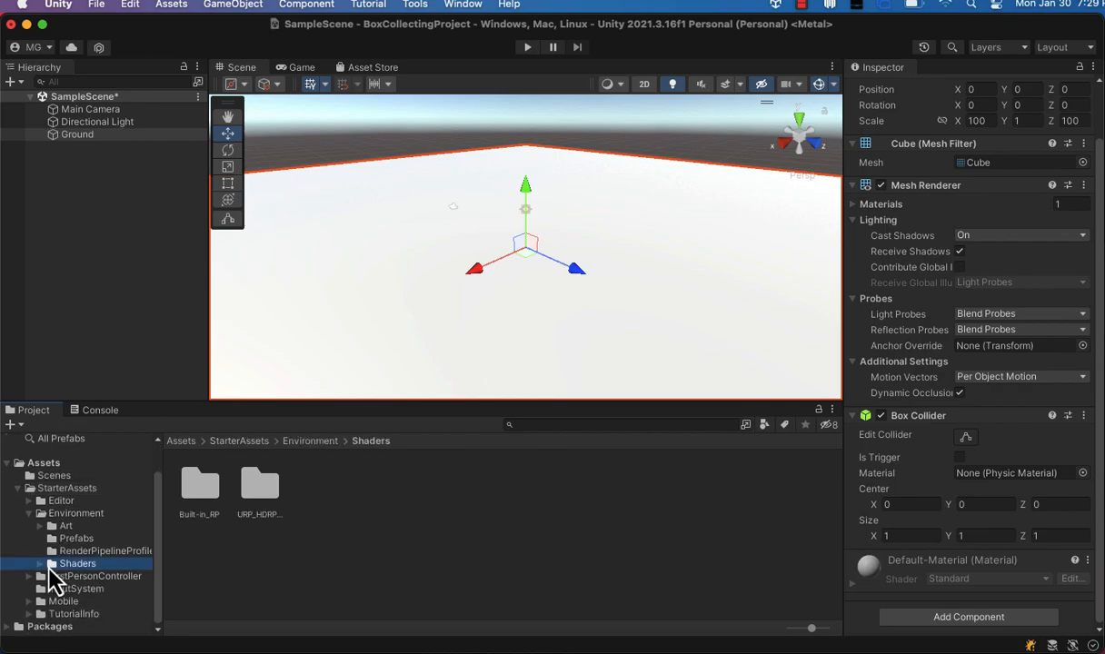
click(51, 541)
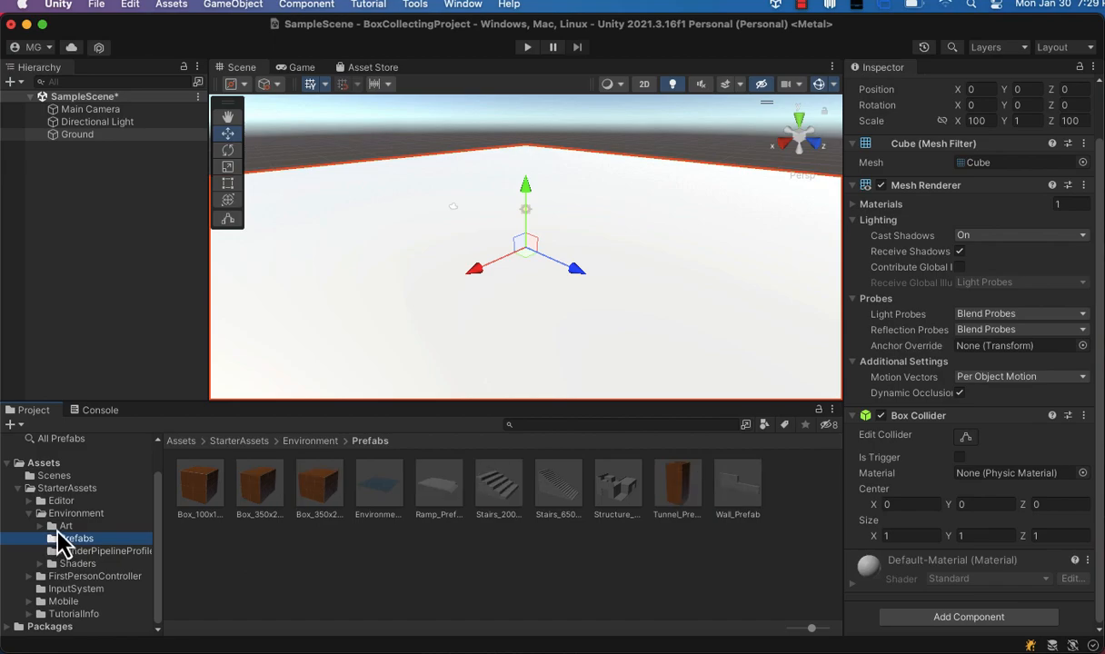
click(57, 529)
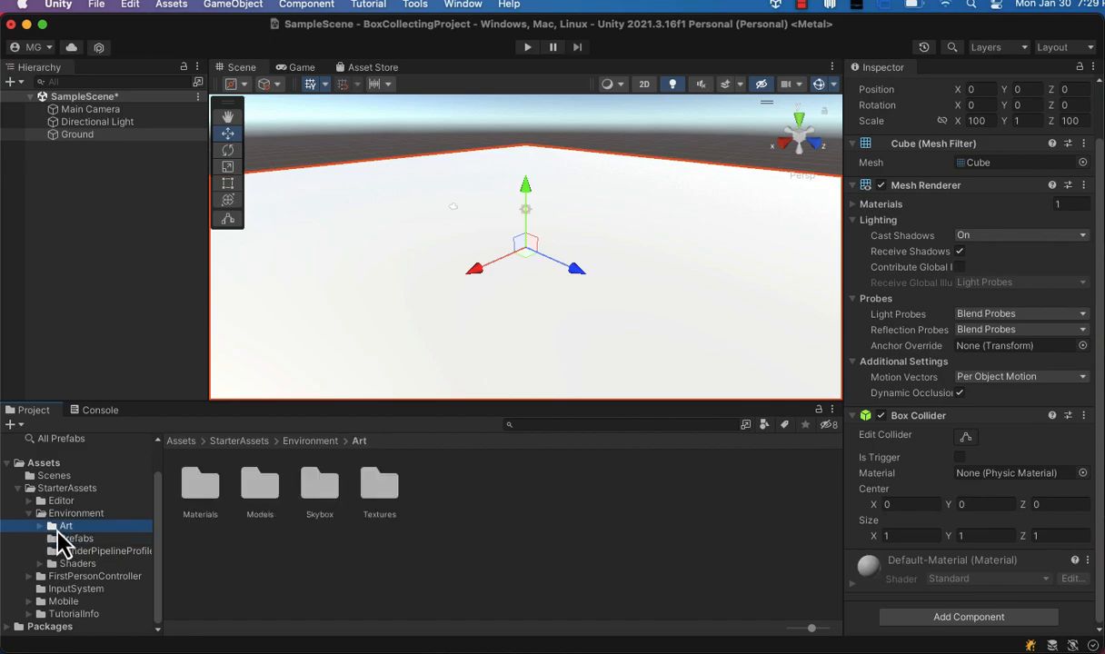
double_click(200, 490)
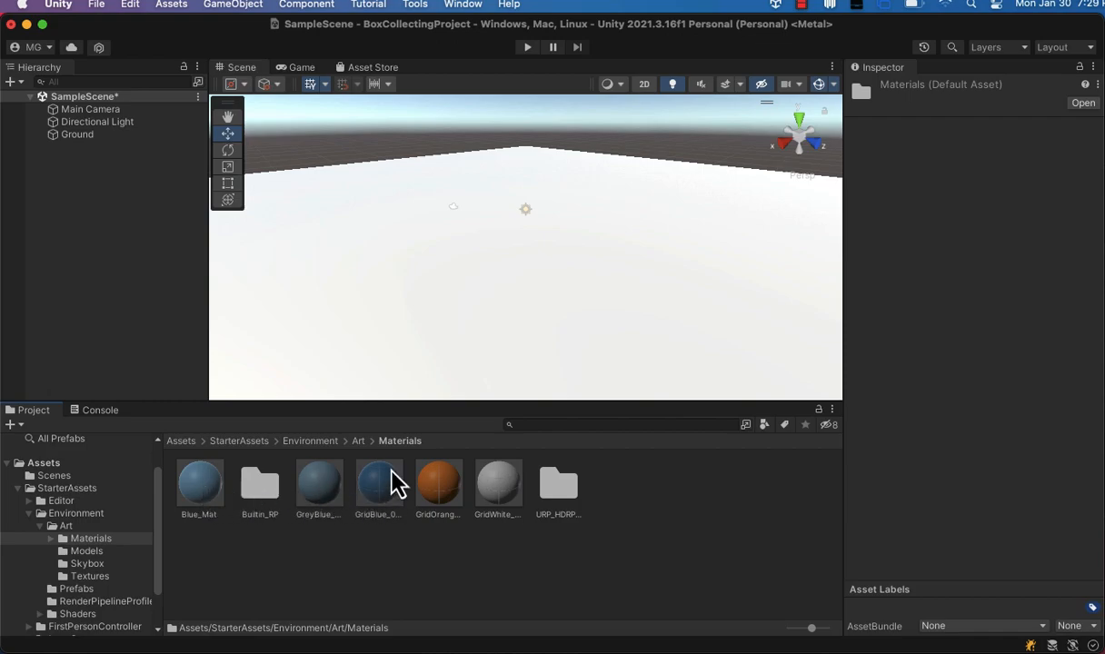
drag(445, 495, 432, 343)
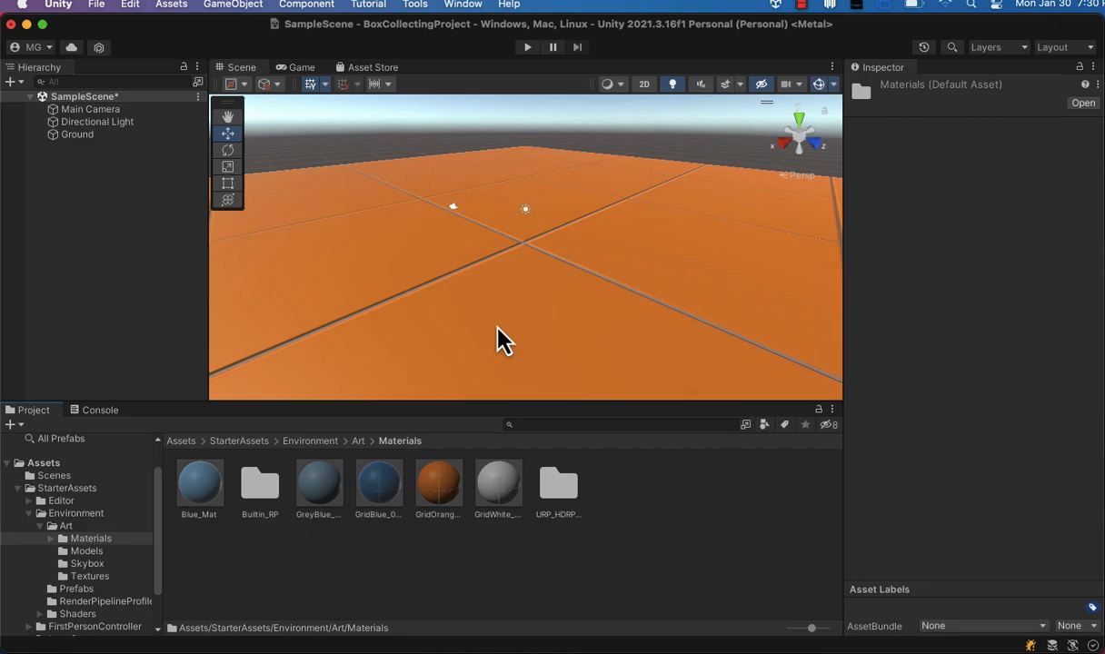
Create another cube, raise it to about Y 2.05 above the ground, and rename it box_to_collect.
click(238, 6)
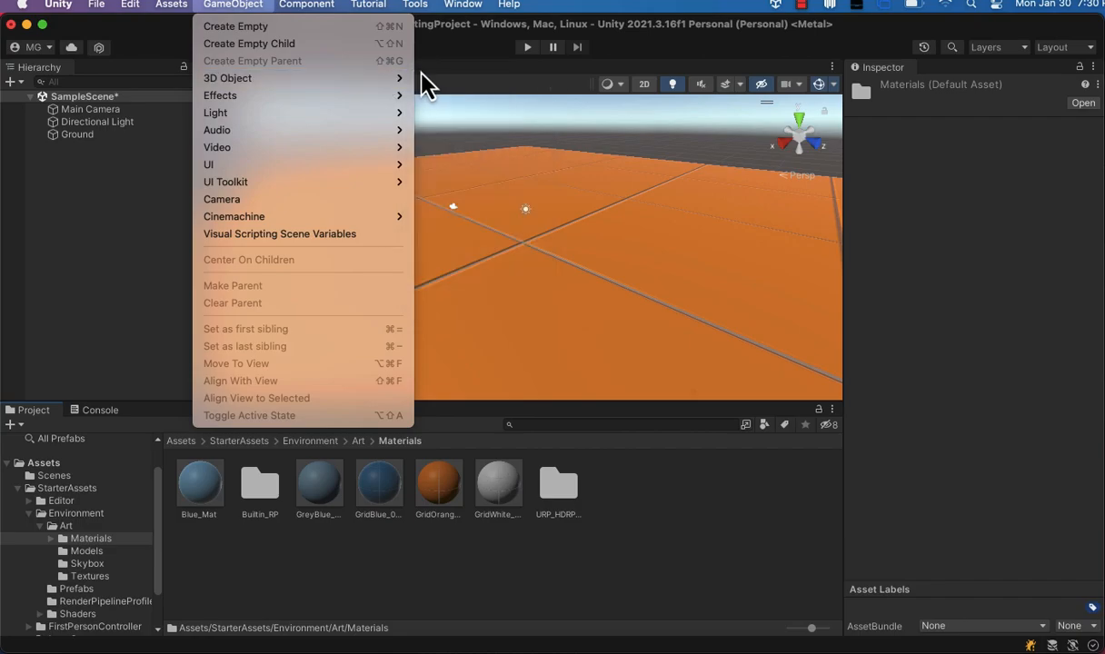
mouse_move(391, 79)
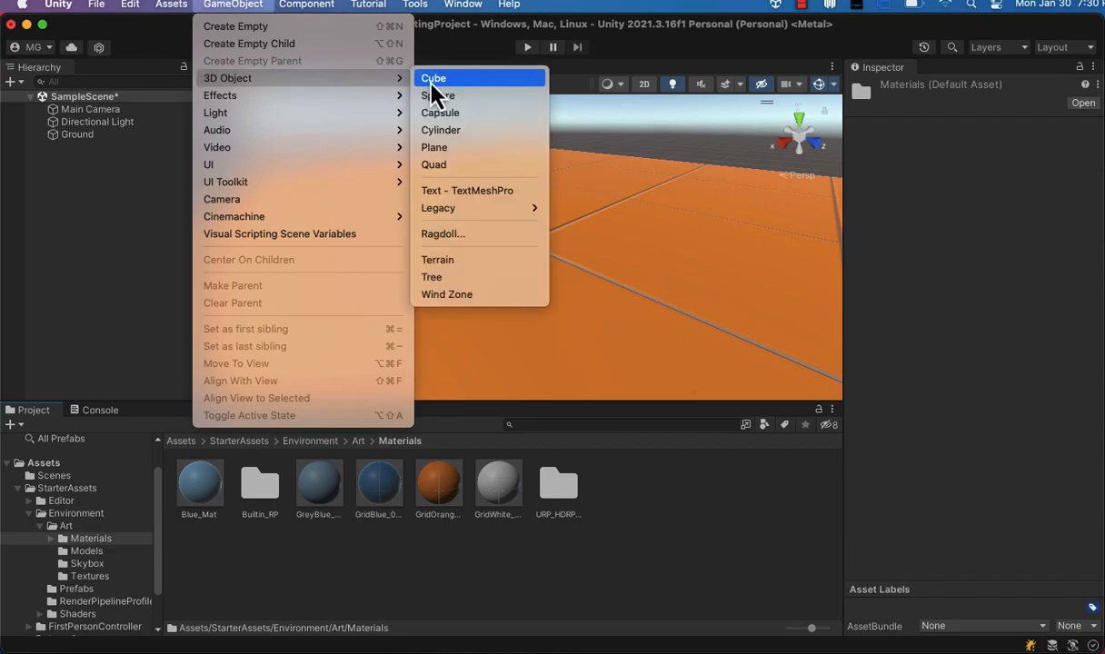
click(431, 83)
drag(525, 193, 540, 163)
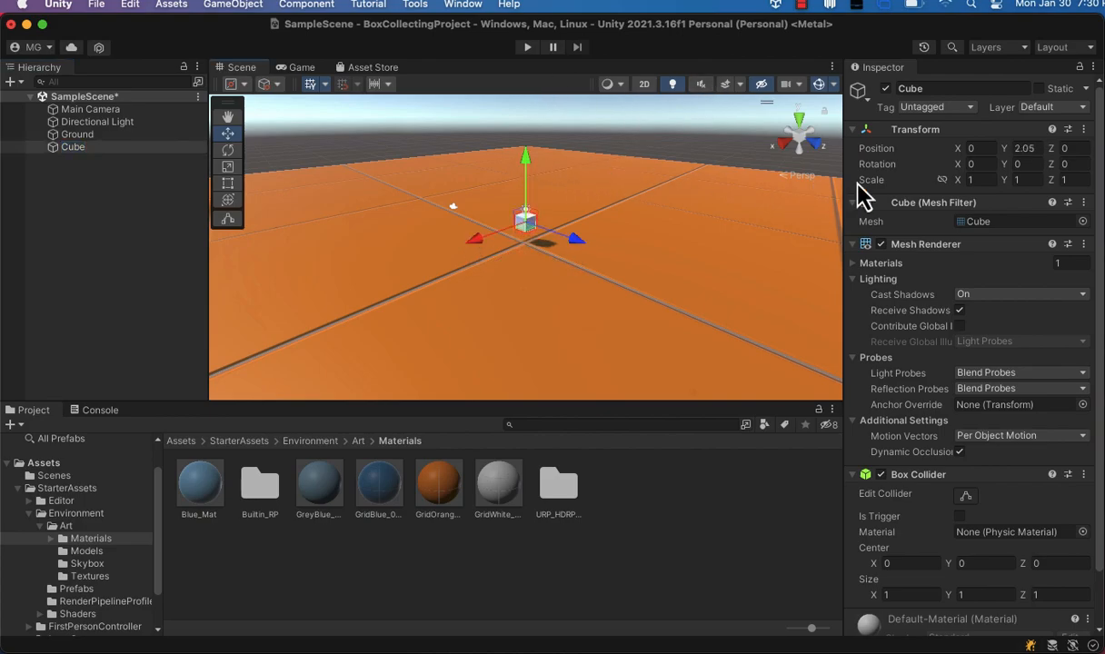
click(923, 88)
text(box_)
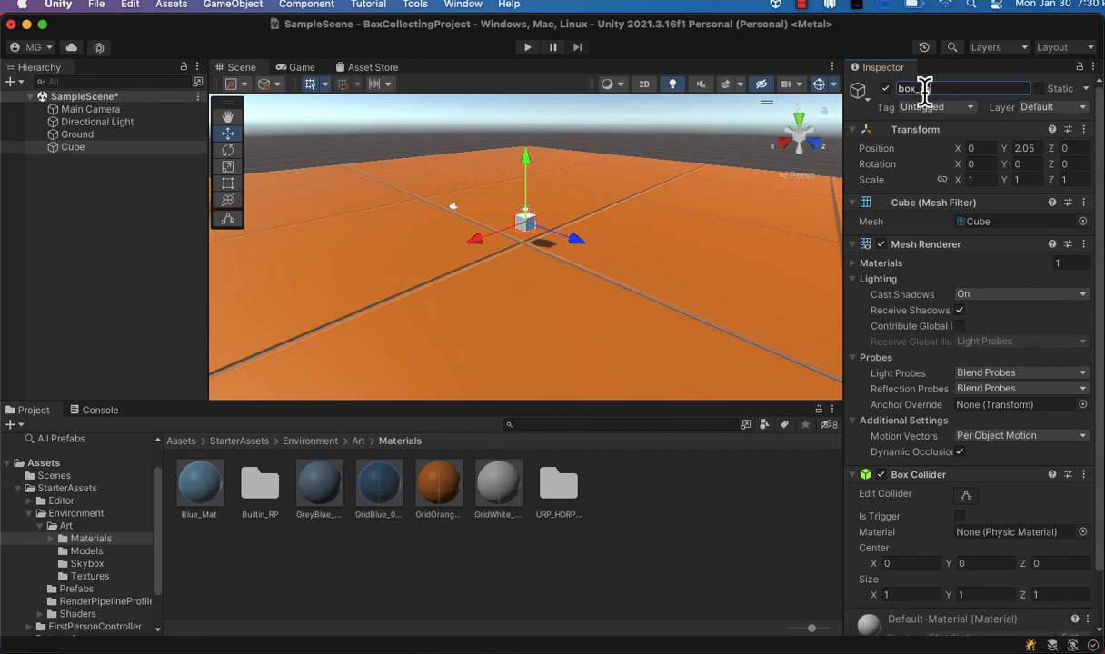
text(to_collect)
Apply Blue_Mat to box_to_collect and lower the box to about Y 1.33.
drag(195, 496, 116, 180)
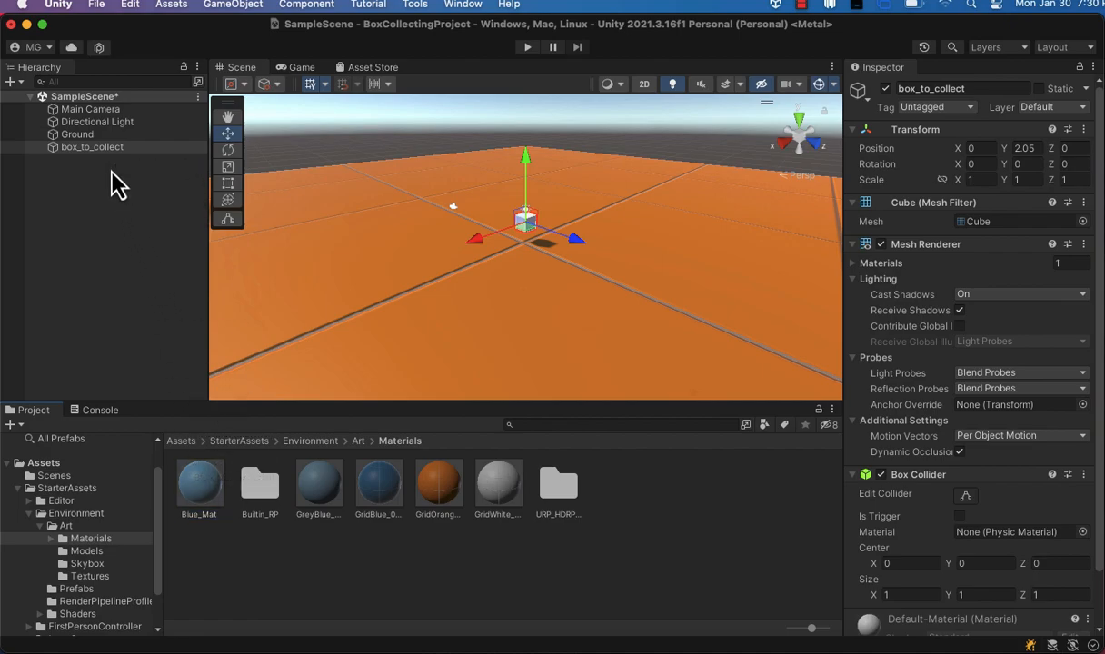
drag(200, 491, 97, 150)
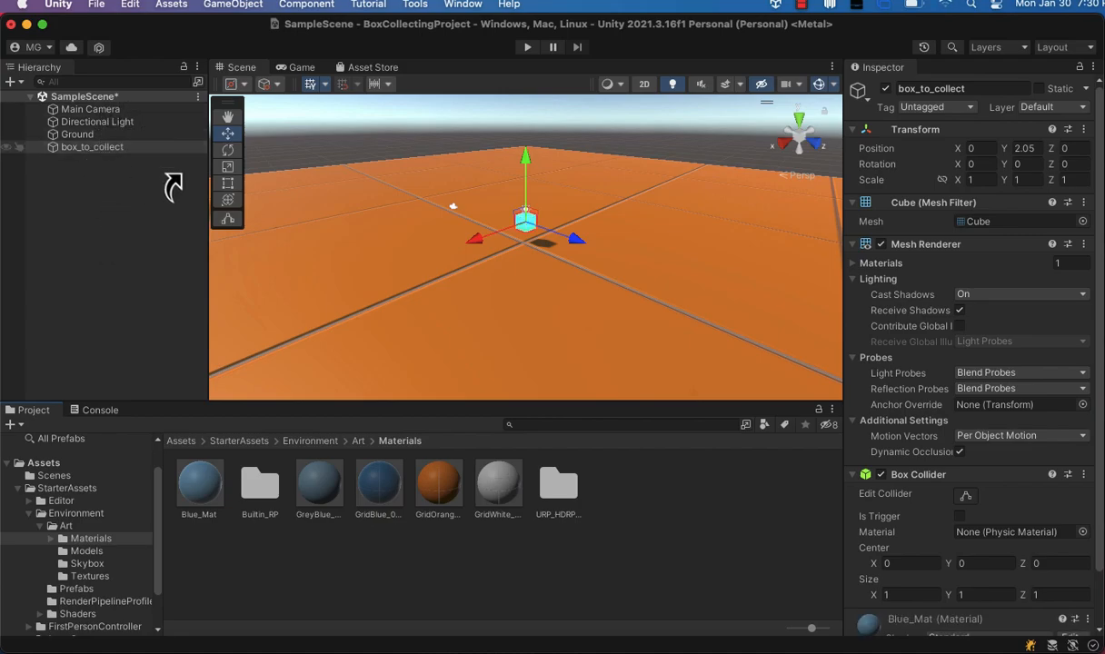
click(559, 303)
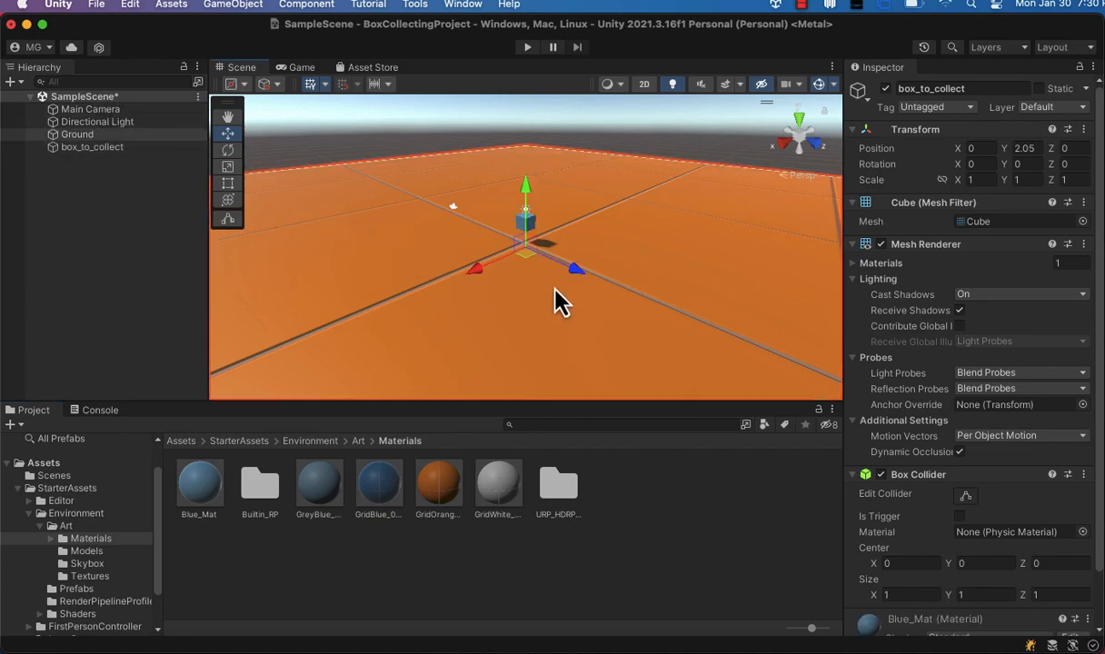
click(531, 225)
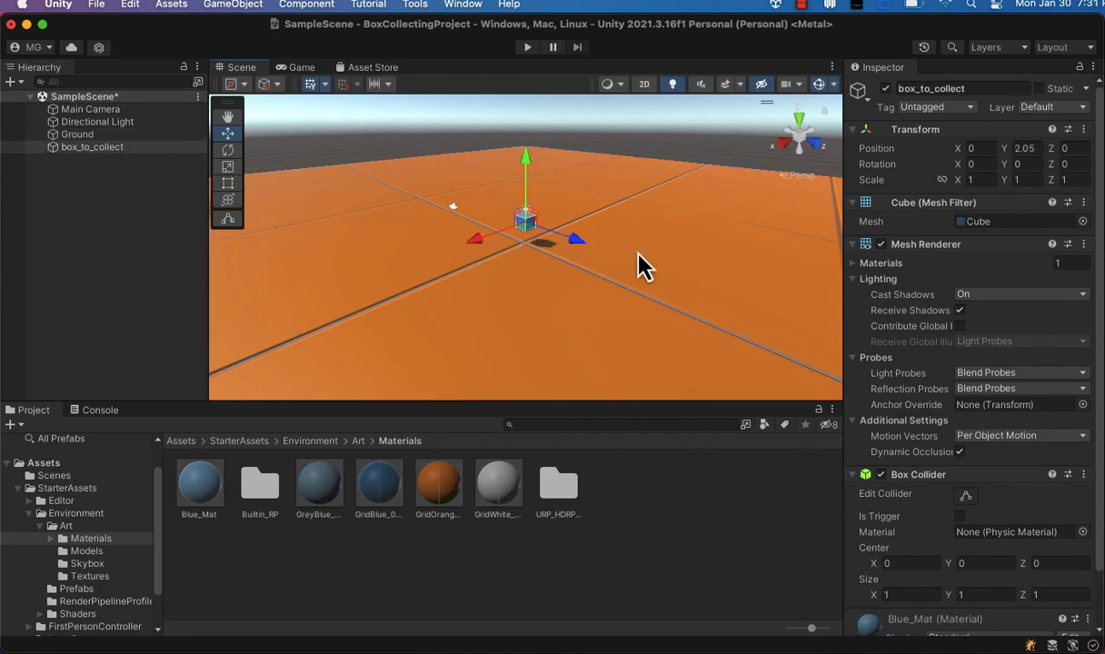
drag(527, 166, 532, 183)
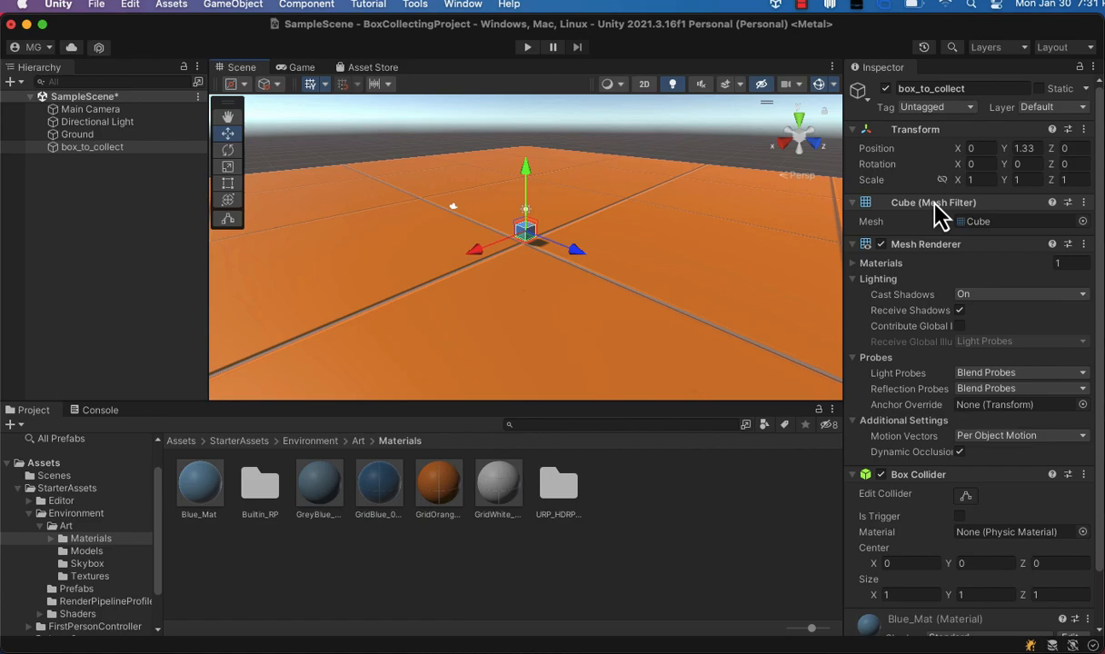
Add a new tag named pick_me from the box's tag options.
scroll(940, 213, down, 3)
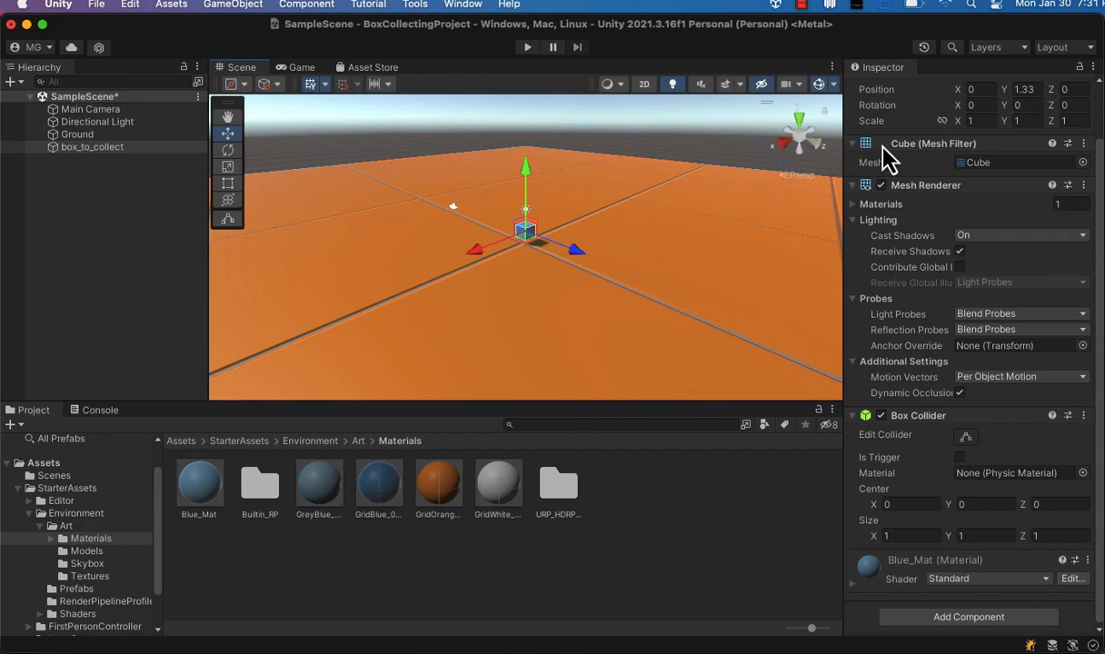
scroll(937, 141, up, 2)
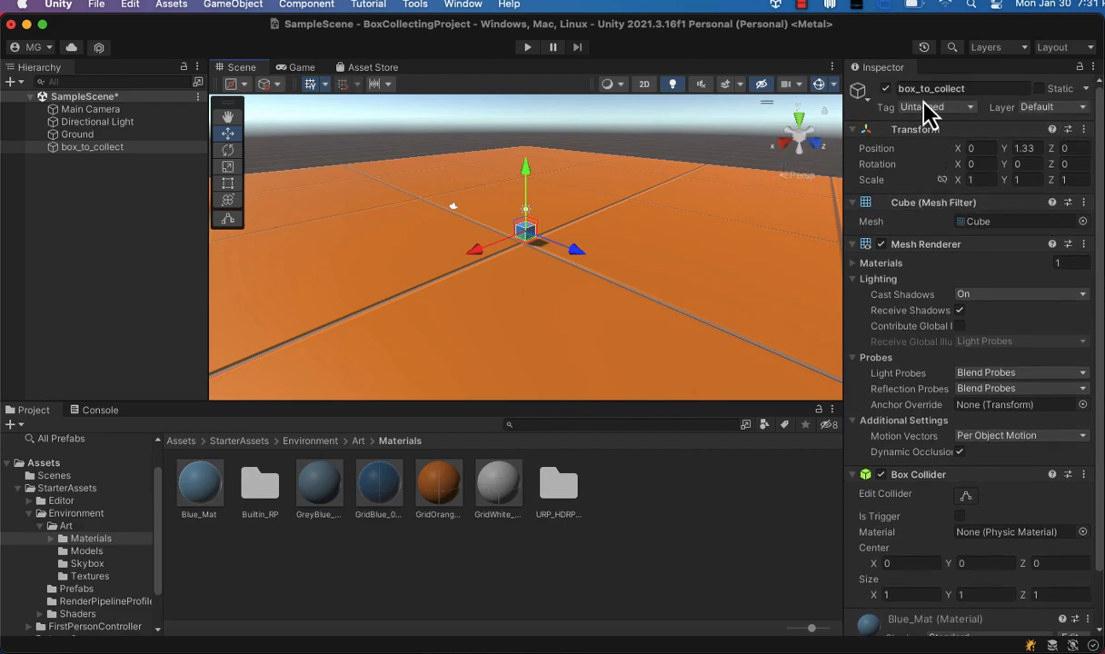
click(926, 107)
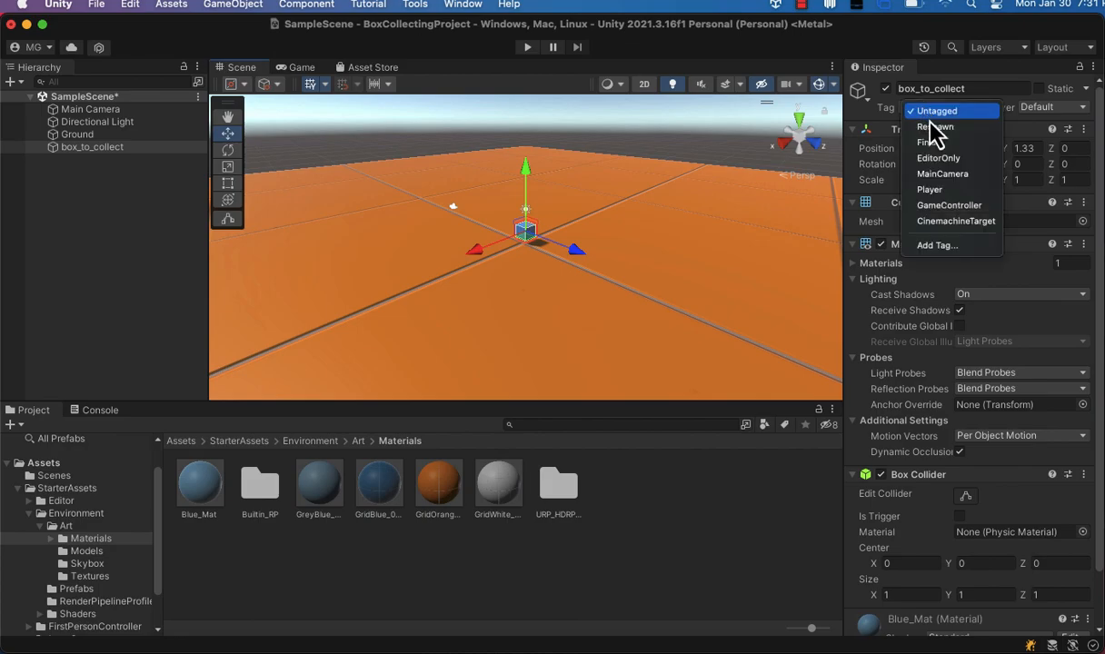
click(936, 245)
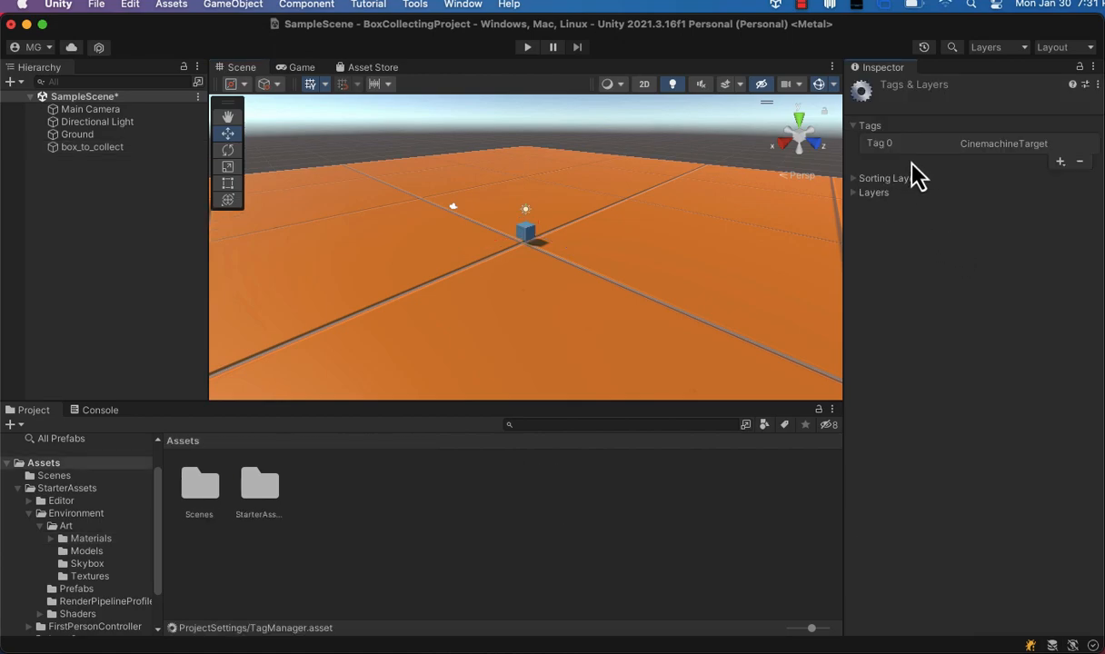
click(1060, 162)
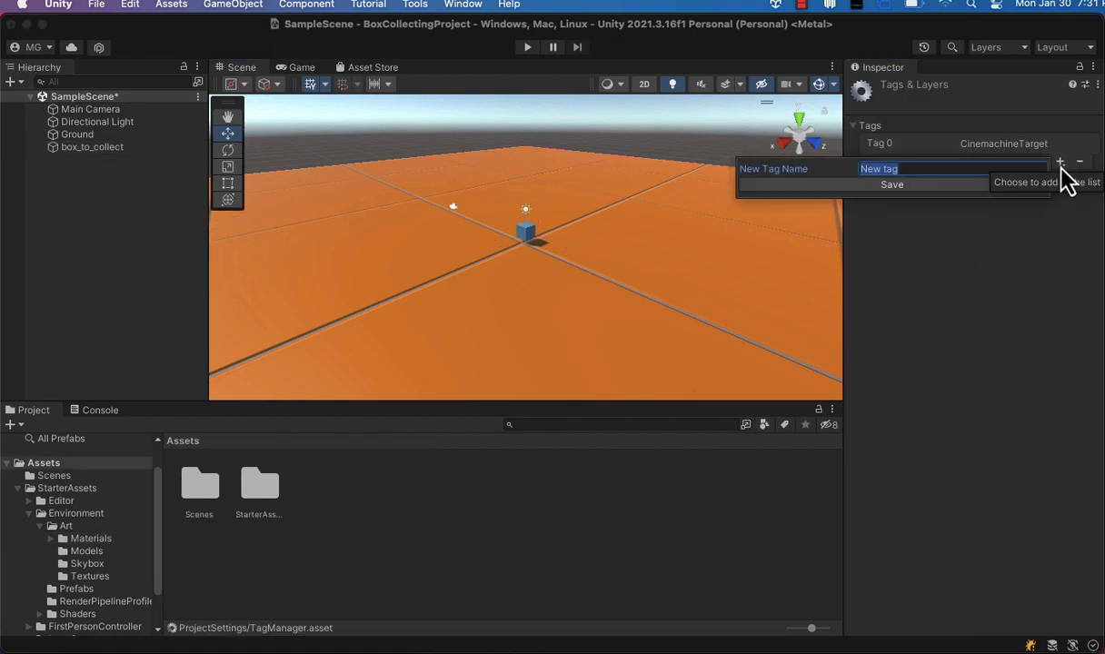
text(pick)
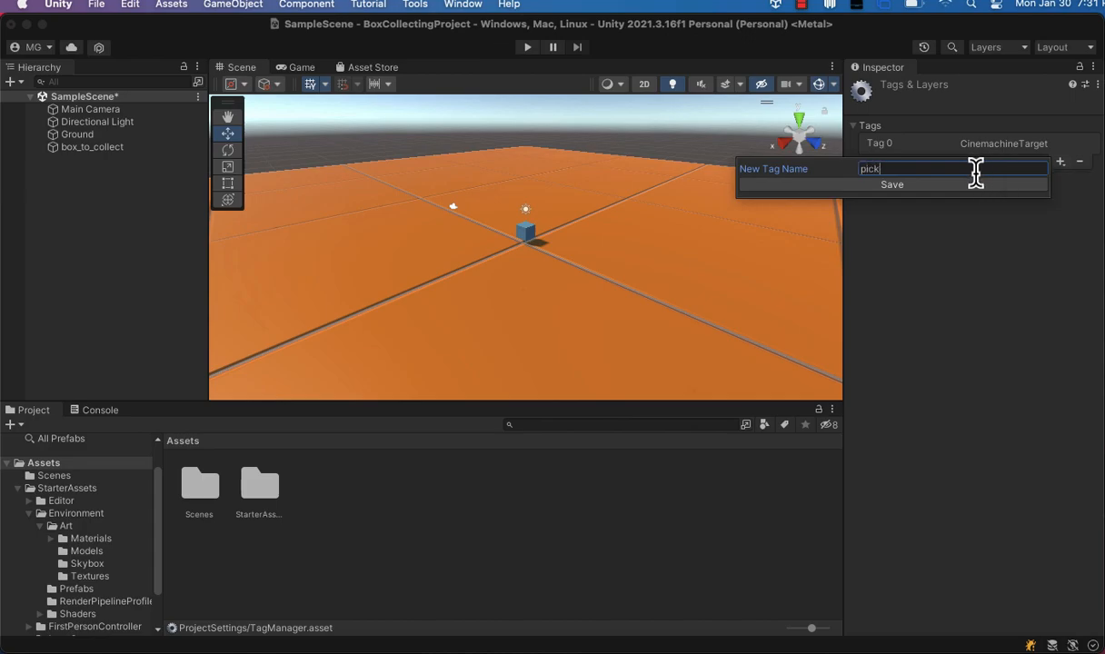
text(_me)
click(974, 185)
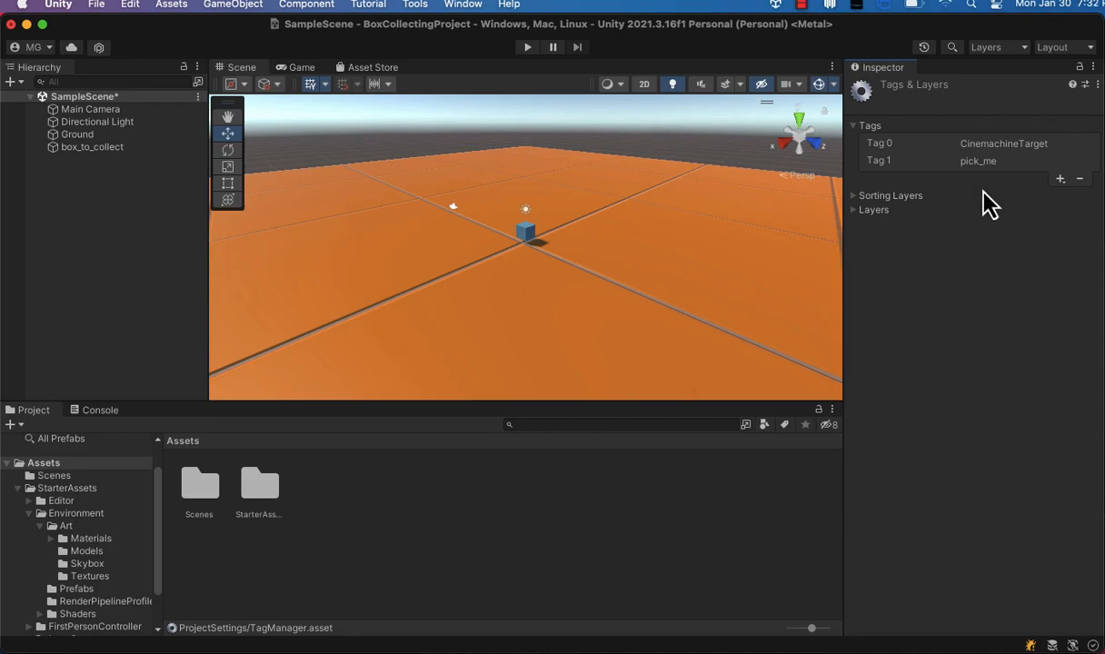
click(983, 194)
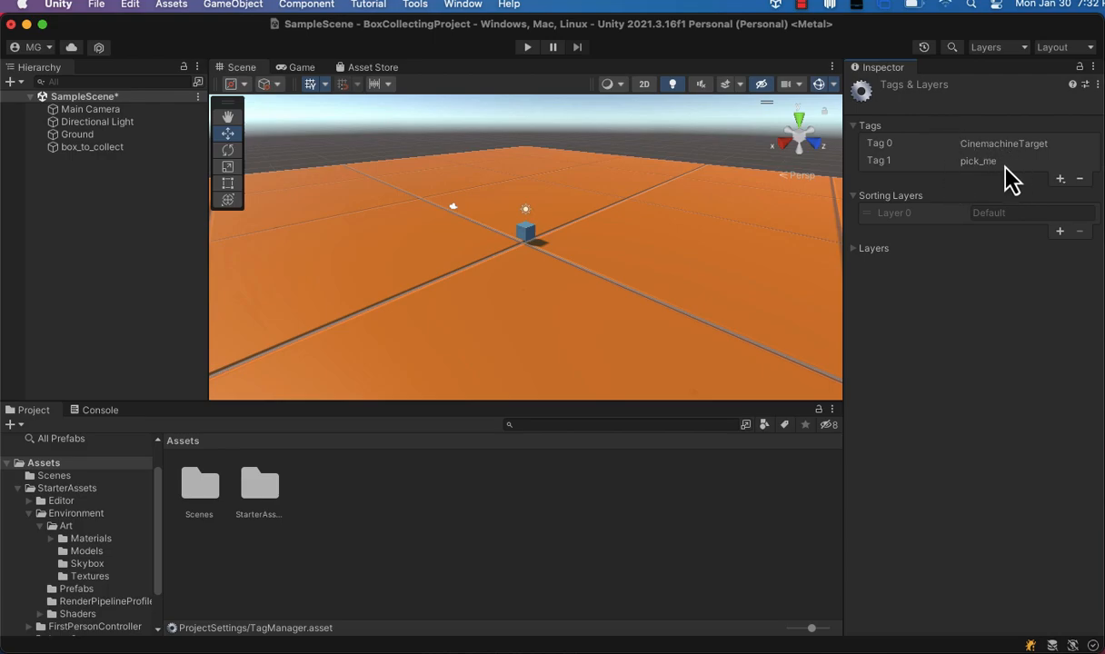
click(855, 195)
click(855, 126)
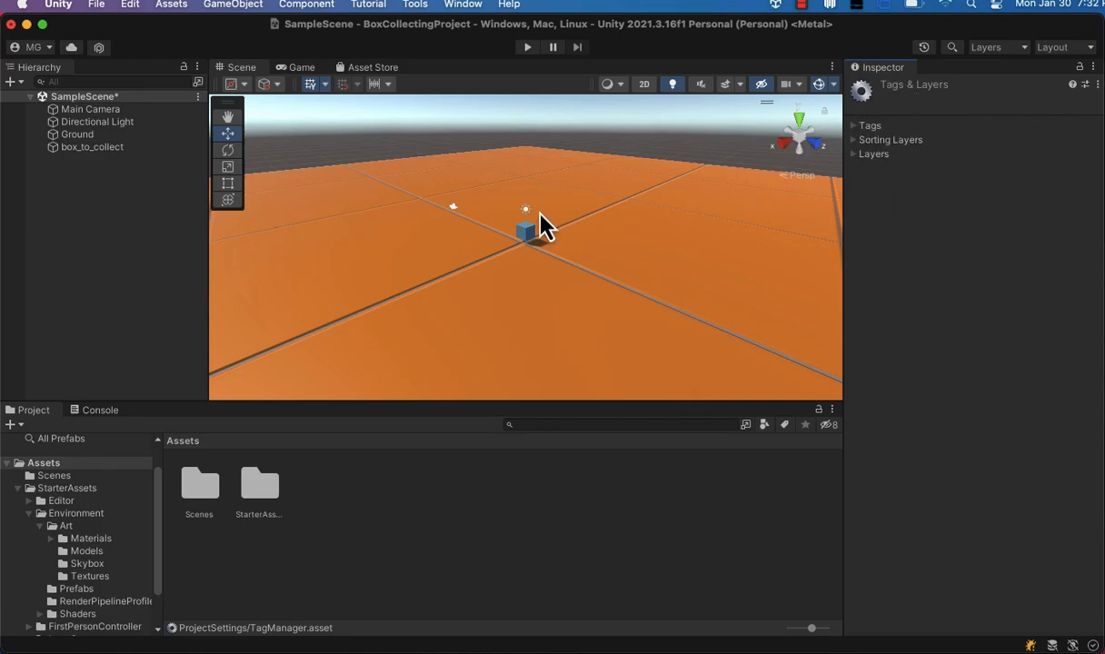
Select the blue box and set its tag to pick_me.
click(525, 230)
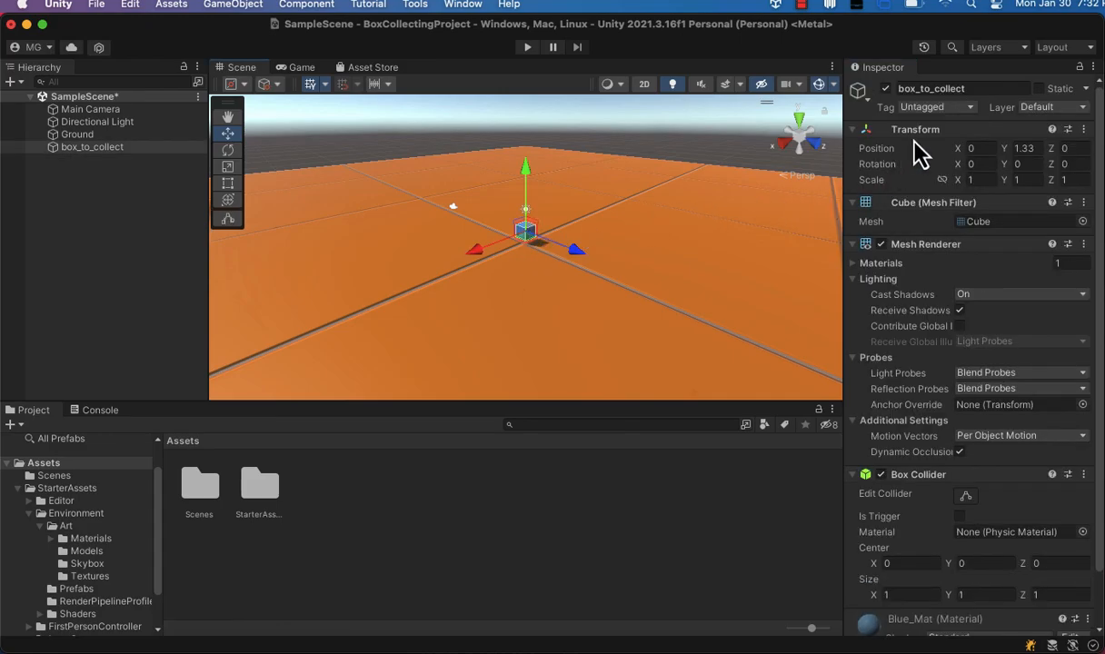
click(927, 107)
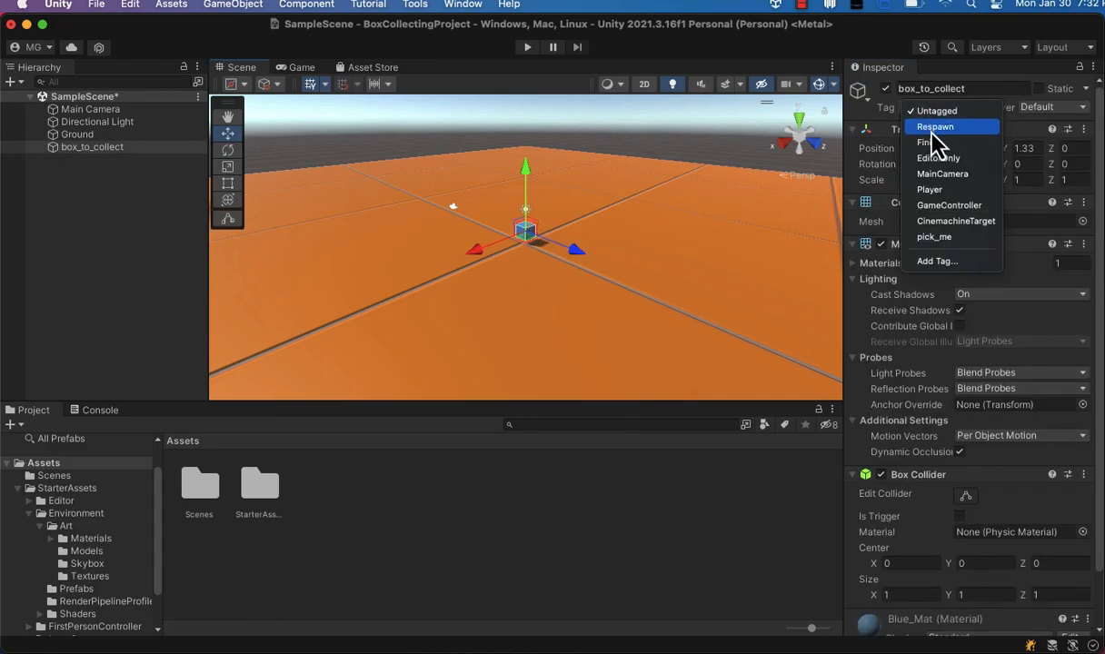
click(954, 238)
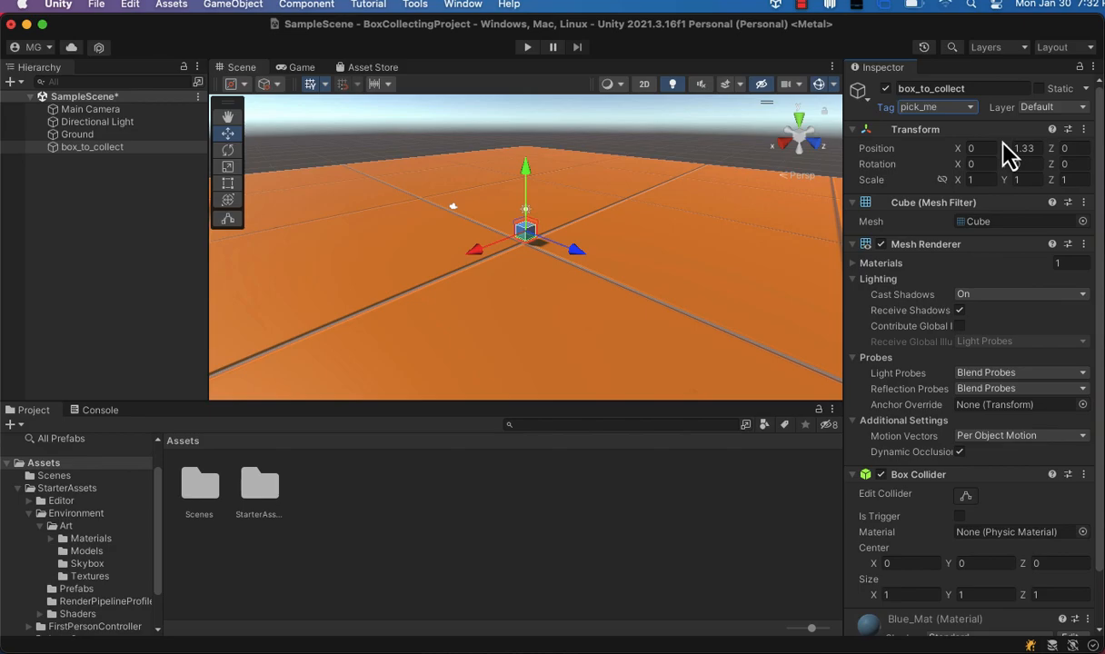
Select the Ground and add a new tag named ground from its tag options.
click(745, 240)
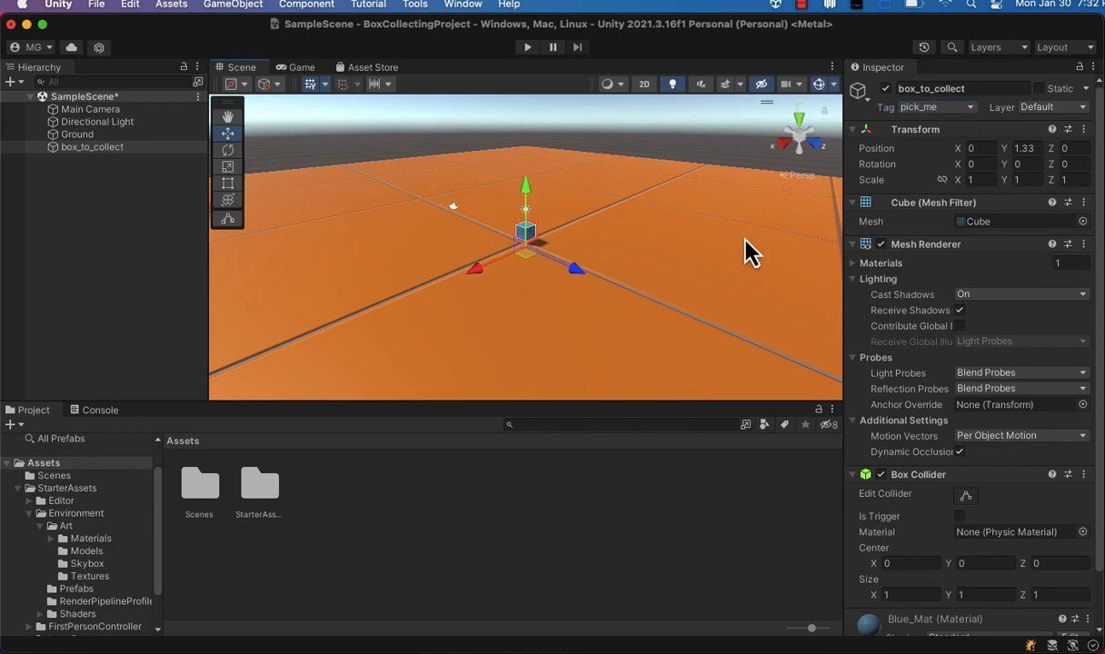
click(744, 240)
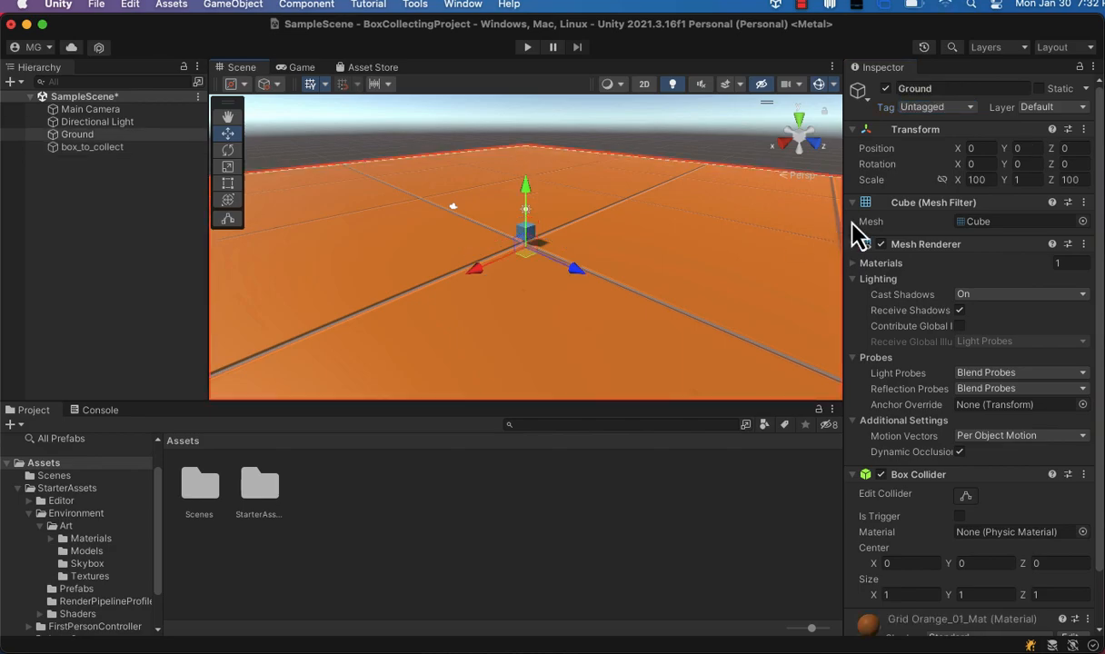
click(920, 108)
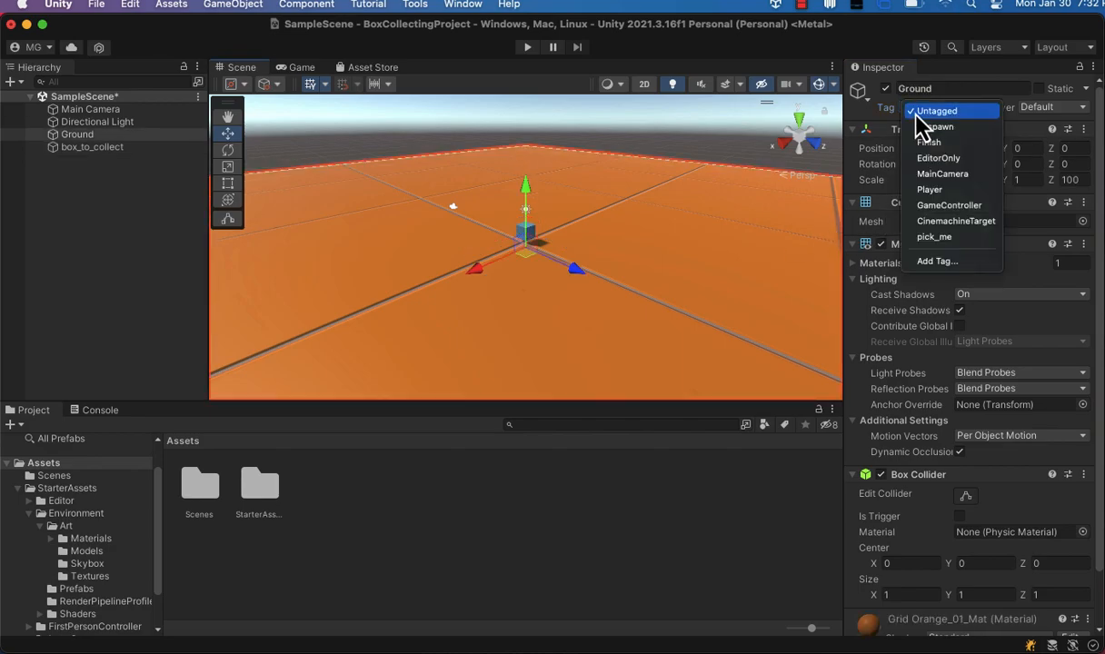
click(940, 262)
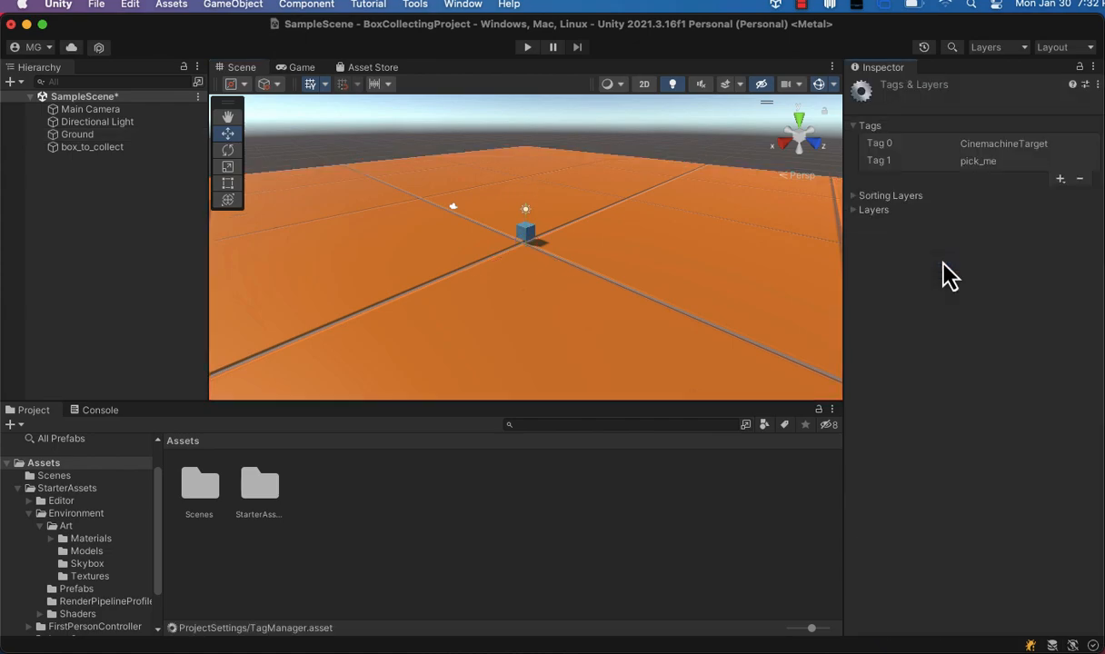
click(1059, 181)
text(ground)
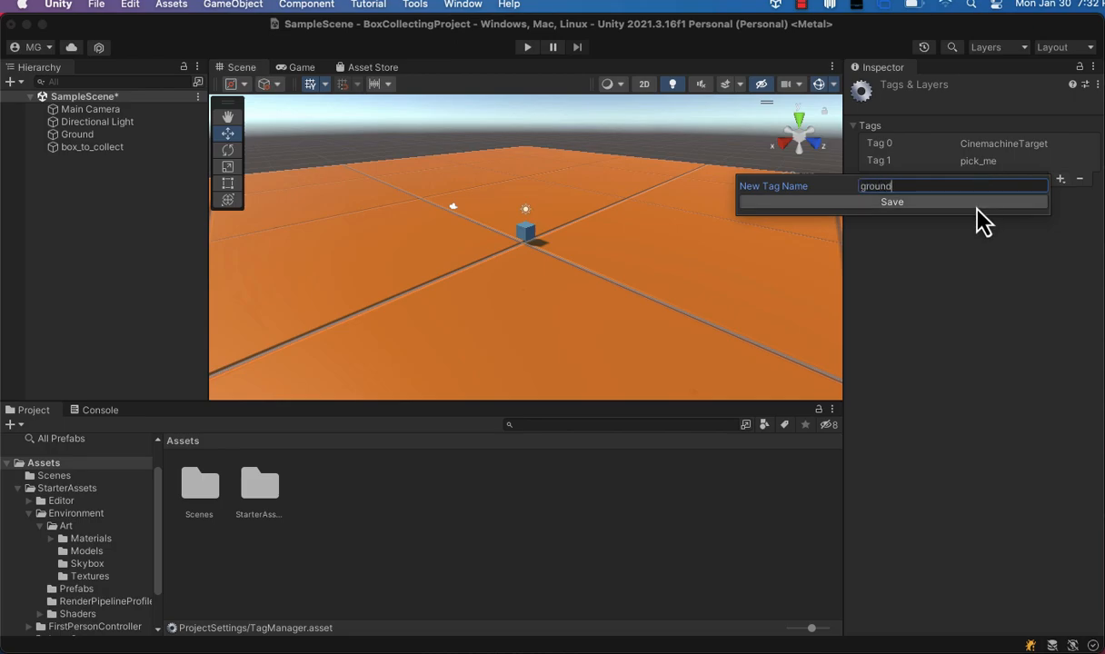
click(978, 205)
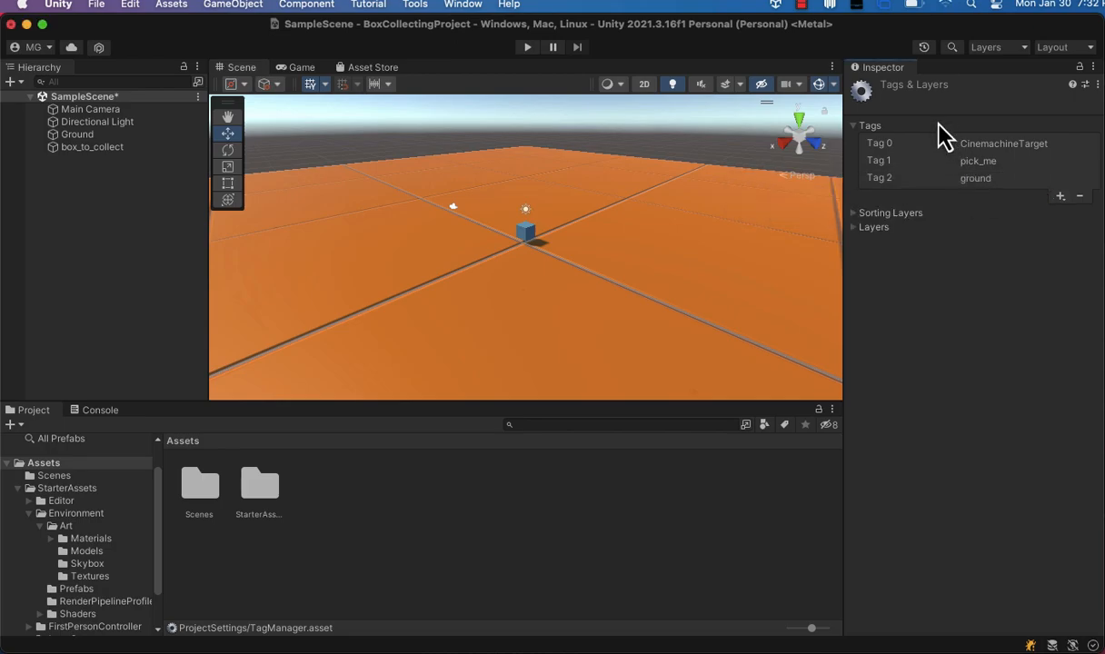
Reselect the Ground and assign it the ground tag.
click(630, 287)
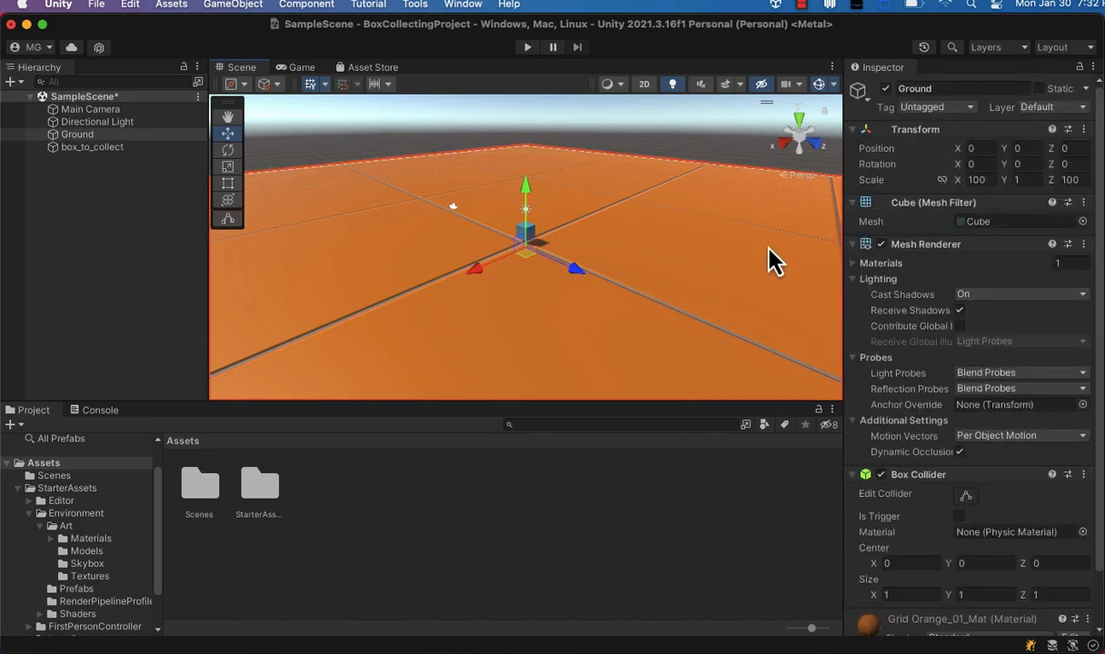
click(934, 107)
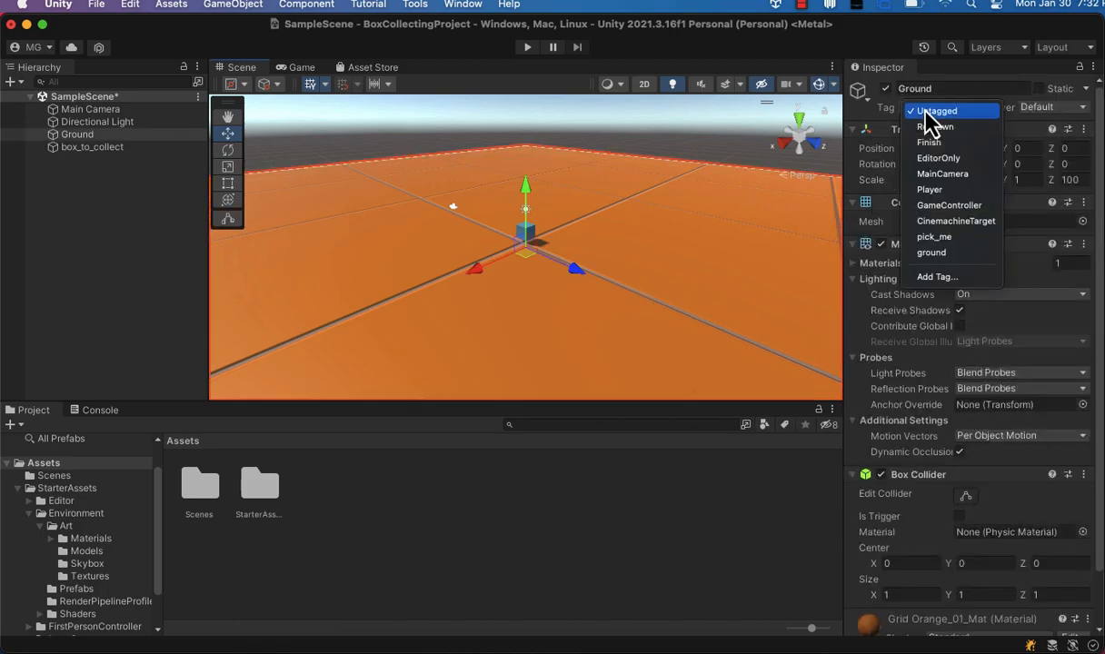
click(940, 255)
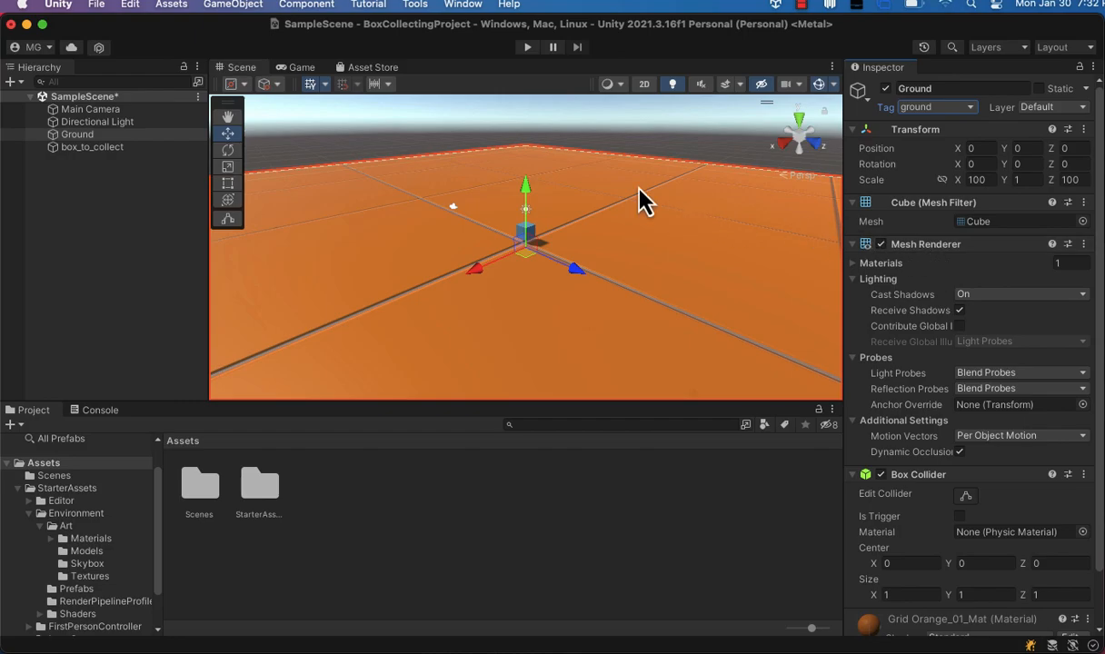
Save the scene.
click(96, 6)
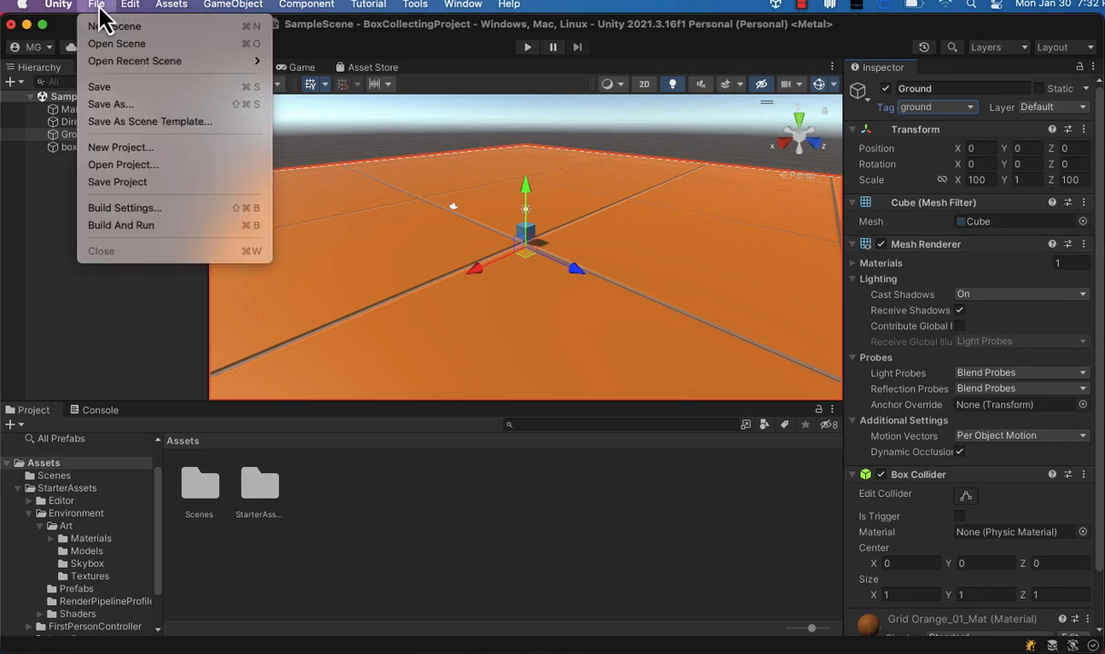
click(126, 92)
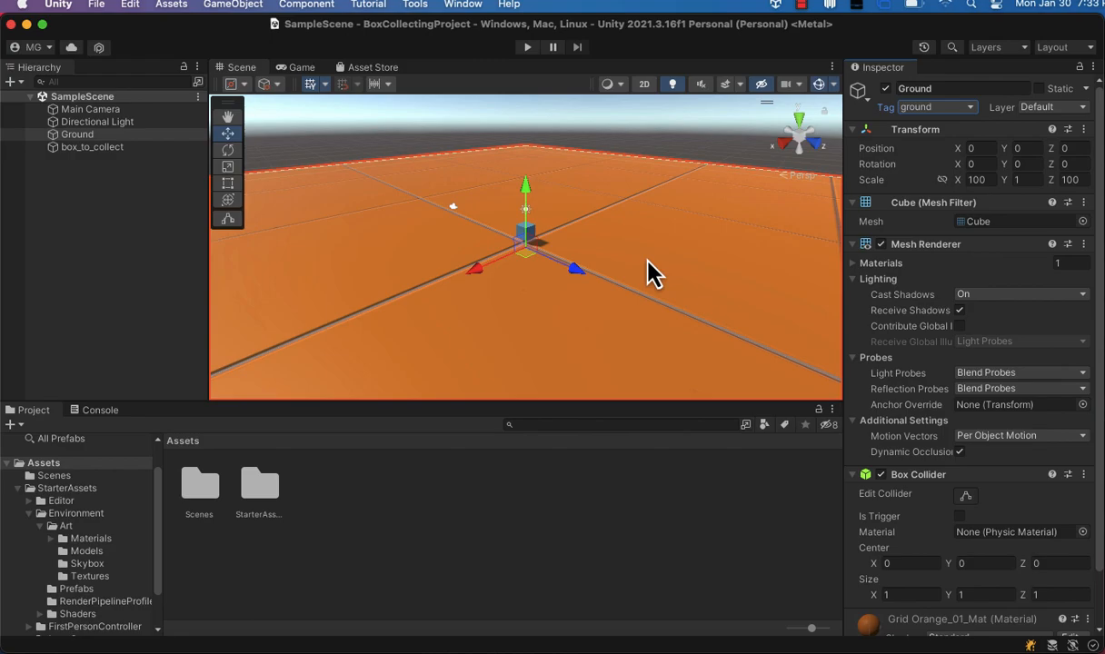
click(801, 6)
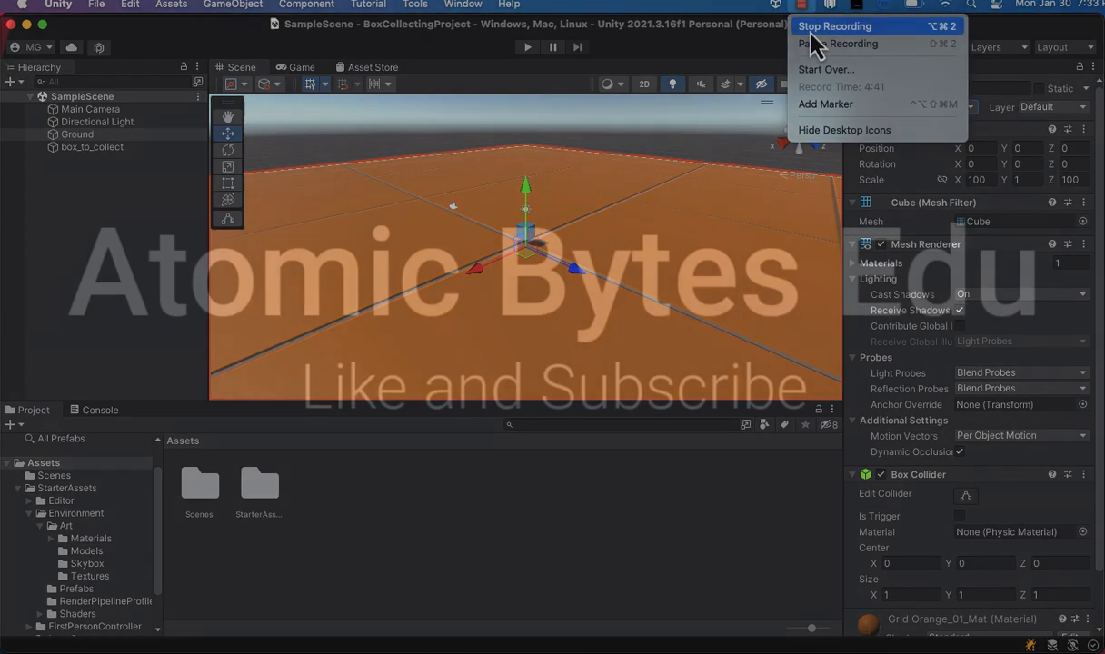
click(811, 33)
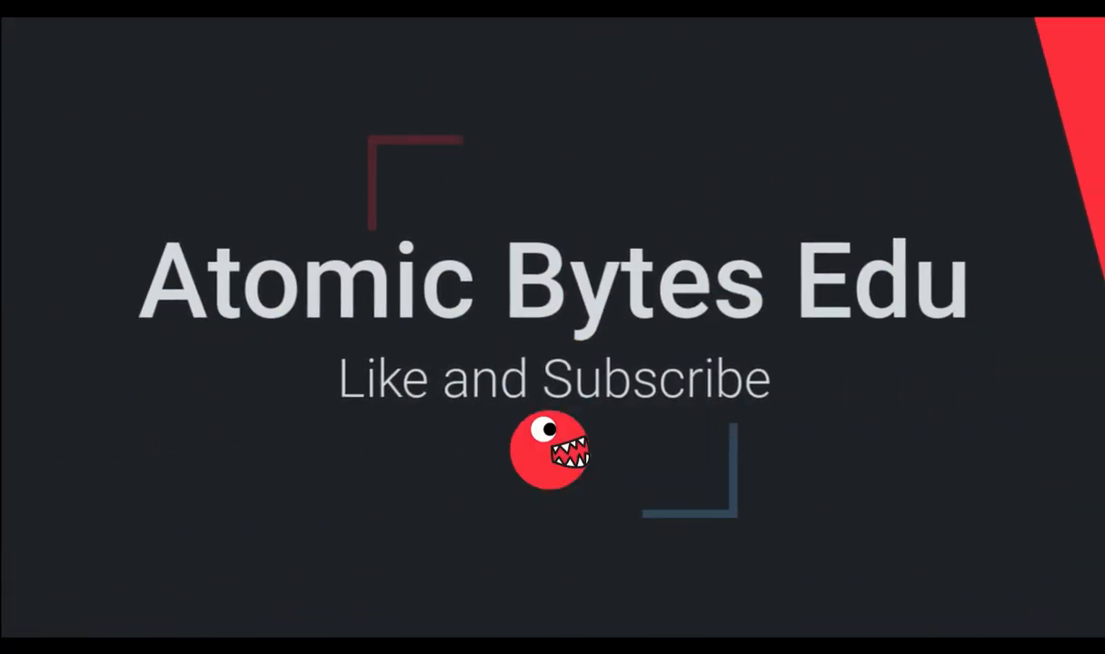